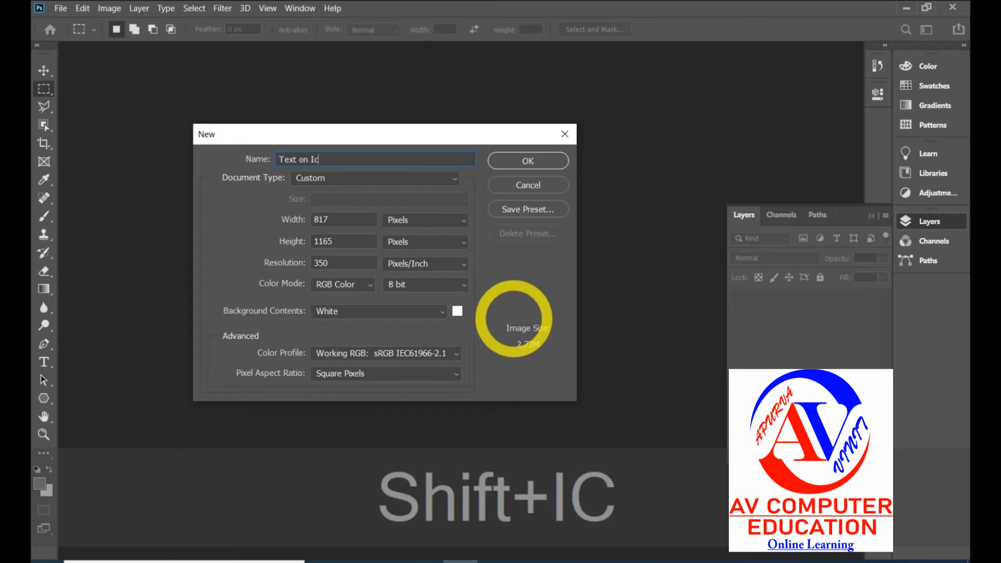
- Create a new document named "Text on Ice Cave Wall", 600 by 600 pixels at 300 pixels/inch
{"action": "type", "text": "e "}
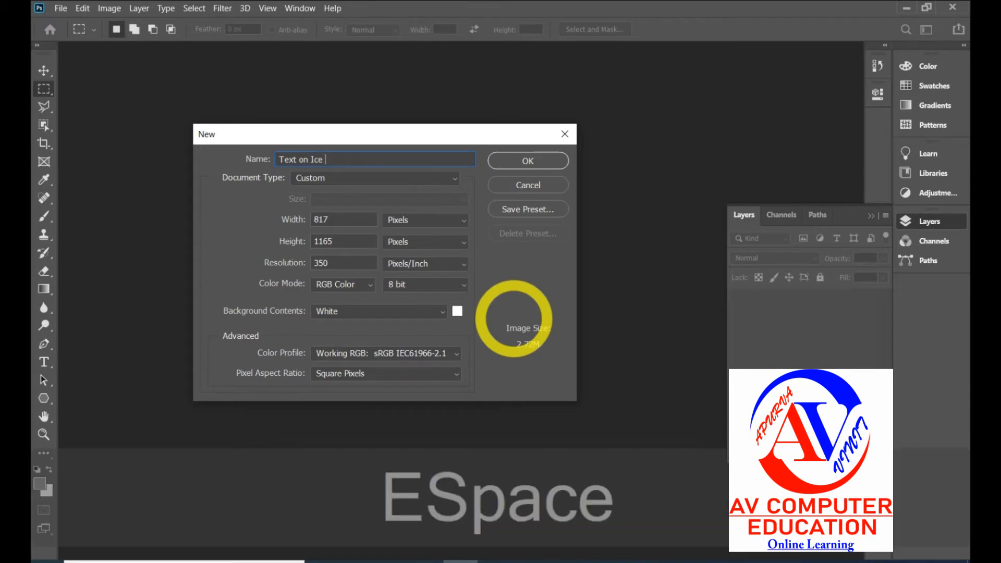
{"action": "type", "text": "Cave"}
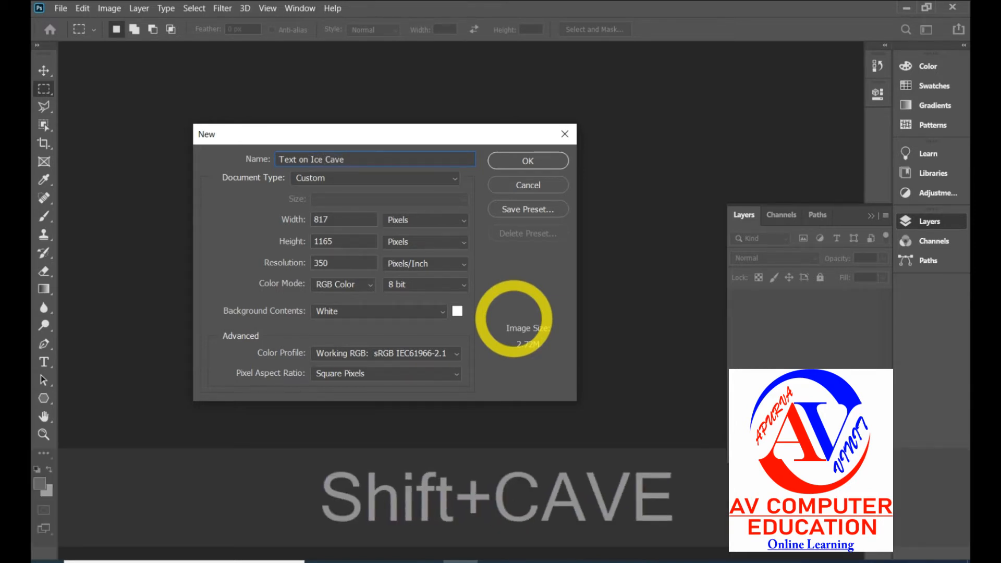
{"action": "type", "text": " Wall"}
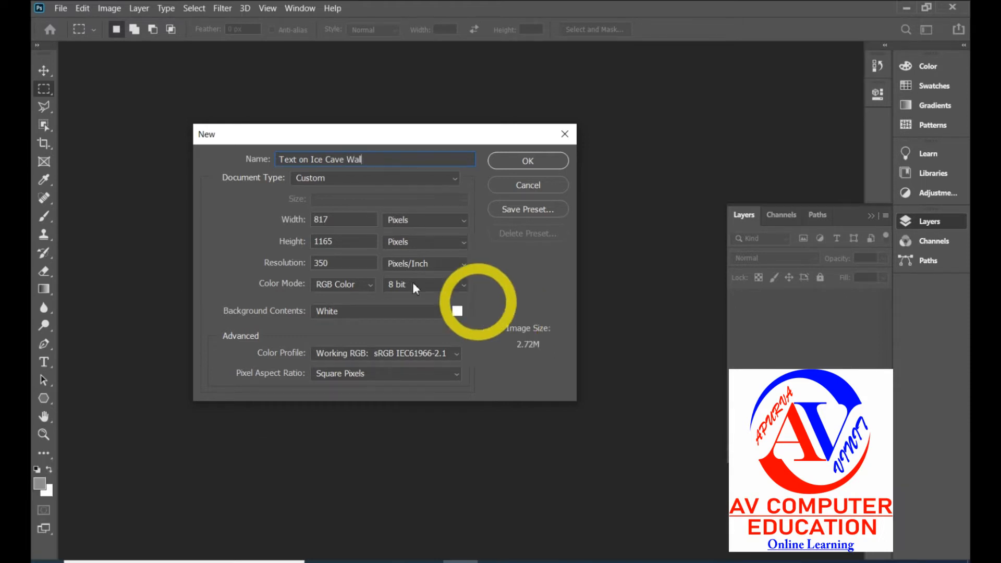
{"action": "left_click", "coordinate": [334, 219]}
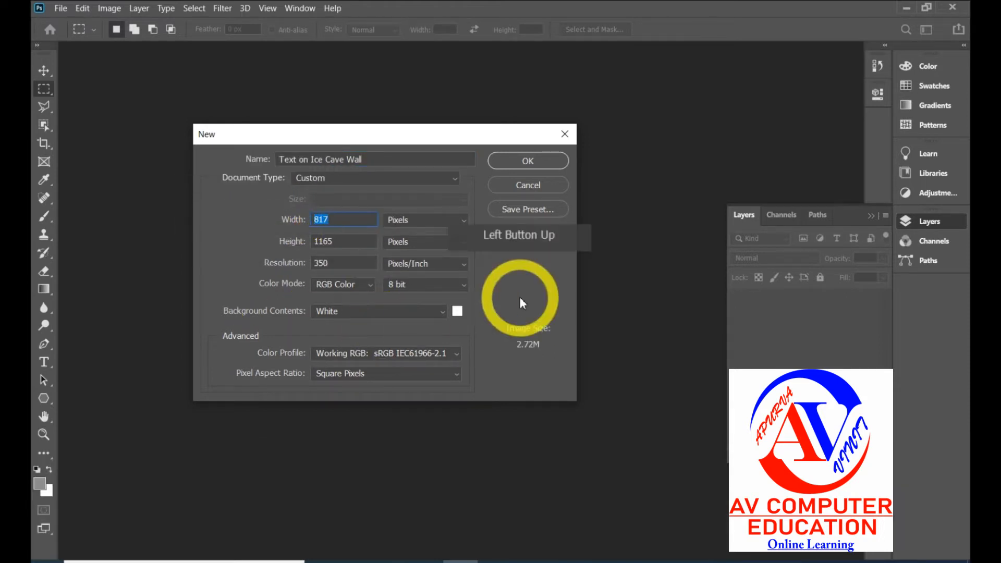
{"action": "type", "text": "600"}
{"action": "left_click_drag", "start_coordinate": [351, 243], "coordinate": [245, 241]}
{"action": "type", "text": "600"}
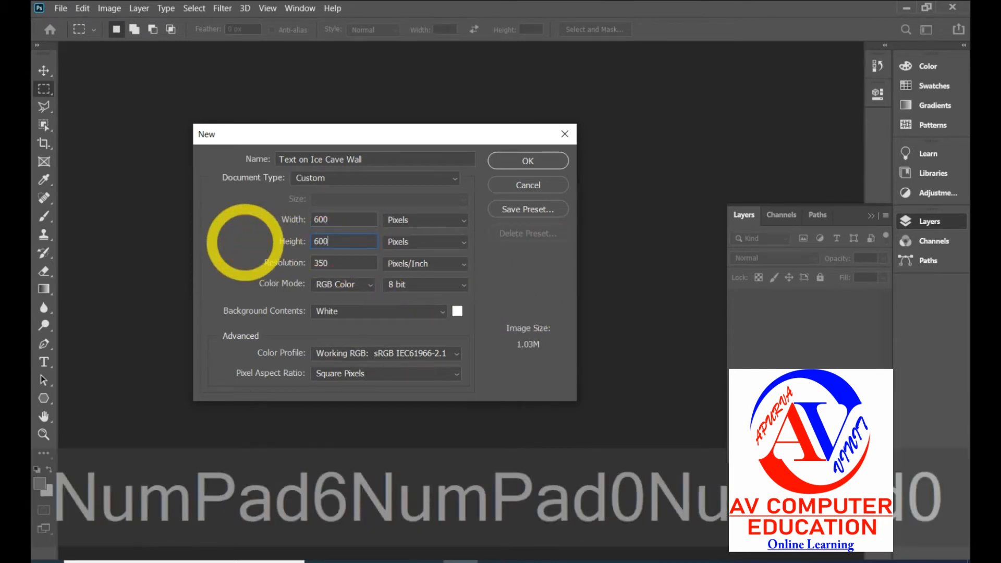
{"action": "left_click", "coordinate": [295, 263]}
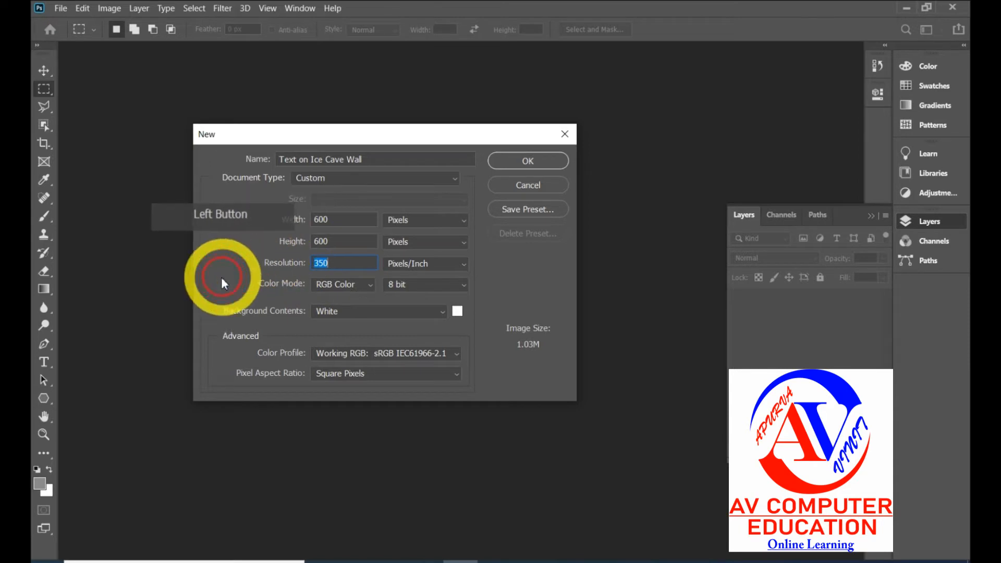
{"action": "type", "text": "300"}
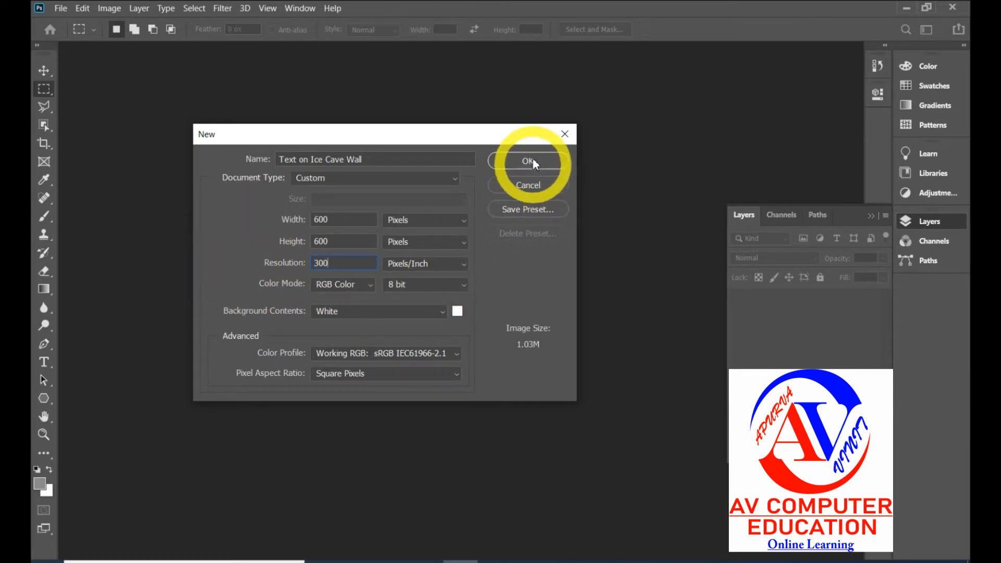
{"action": "left_click", "coordinate": [530, 160]}
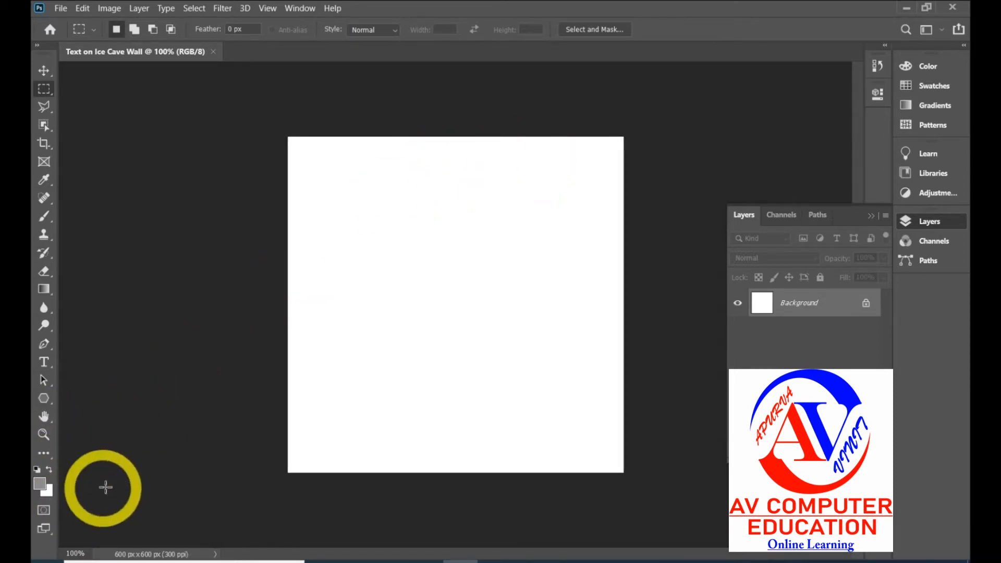
- Reset the foreground and background colors to default and set the background color to gray #9c9b9b
{"action": "key", "text": "d"}
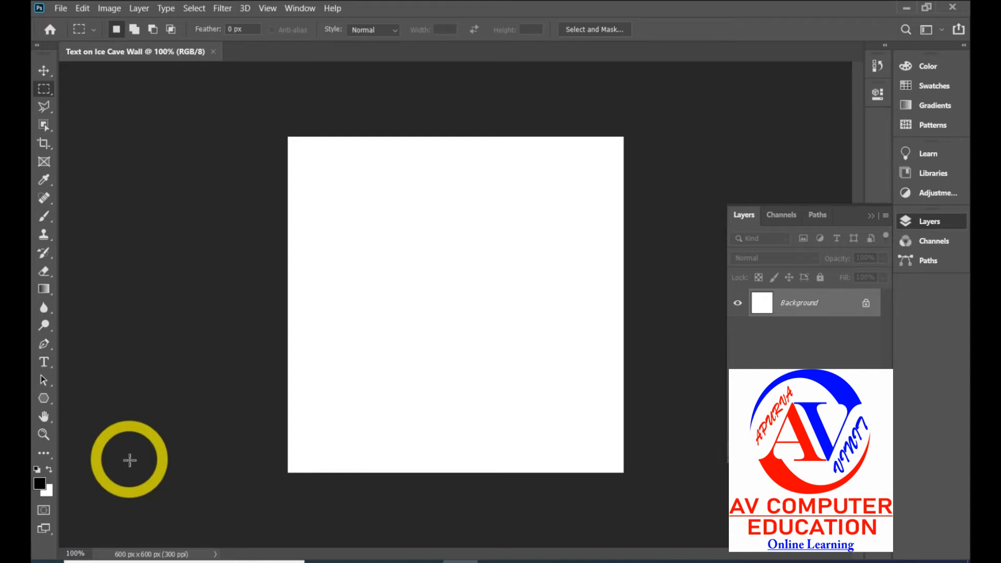
{"action": "left_click", "coordinate": [50, 496]}
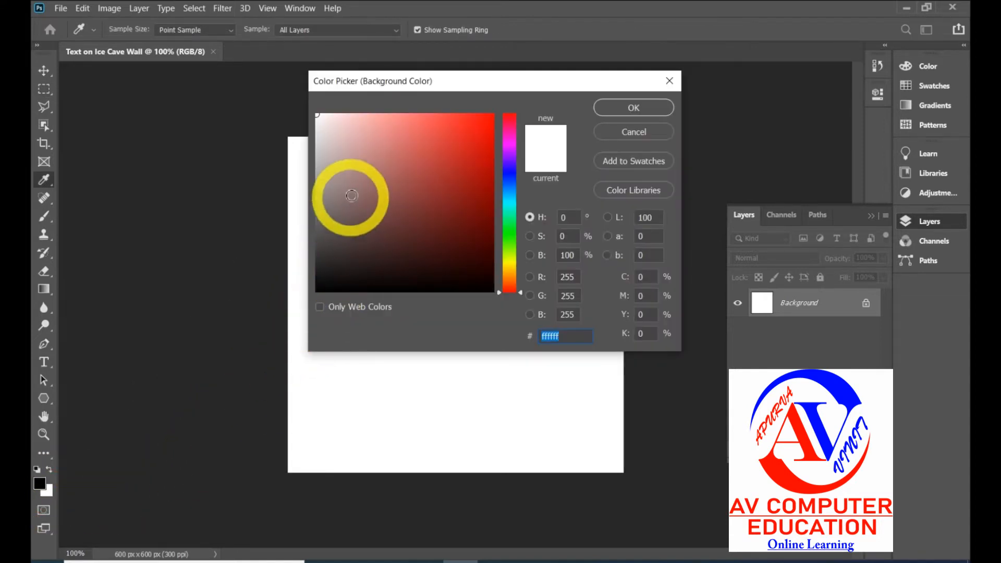
{"action": "left_click", "coordinate": [330, 185]}
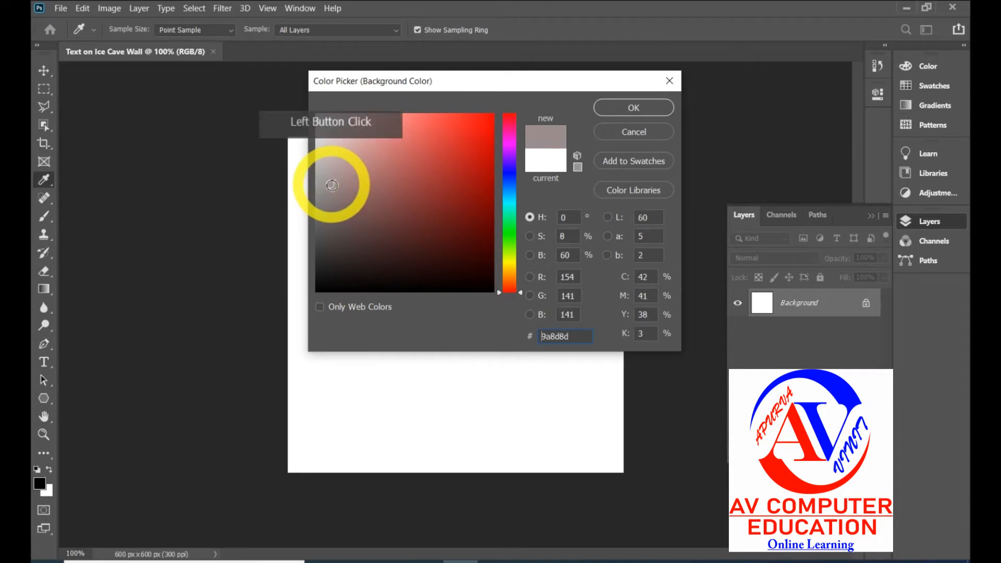
{"action": "left_click", "coordinate": [320, 206]}
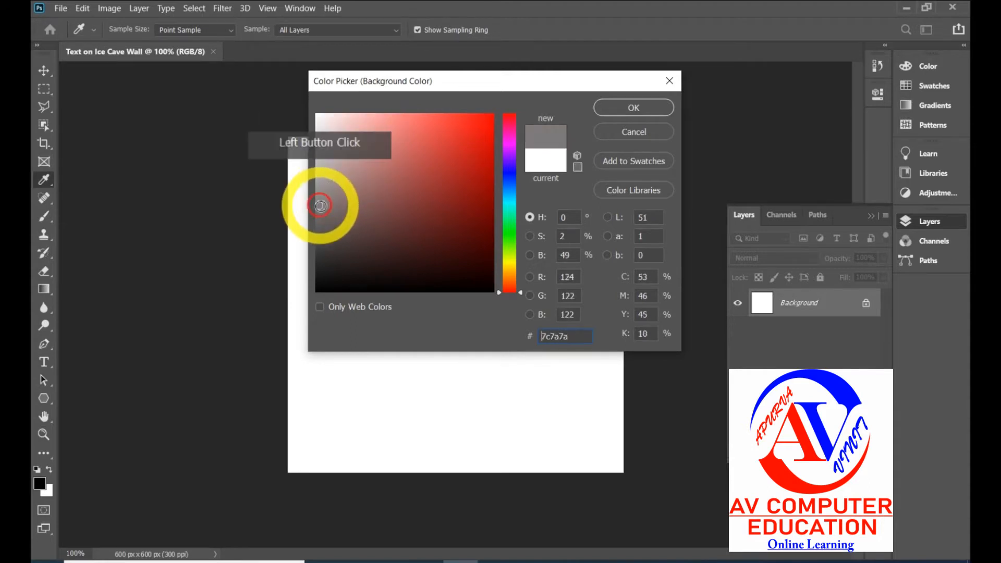
{"action": "left_click", "coordinate": [318, 190]}
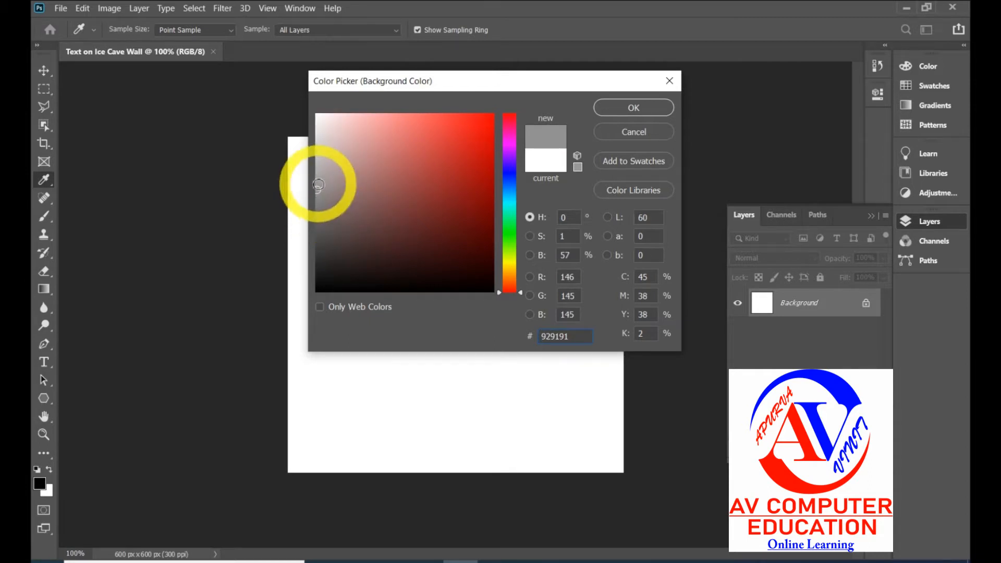
{"action": "left_click", "coordinate": [317, 183]}
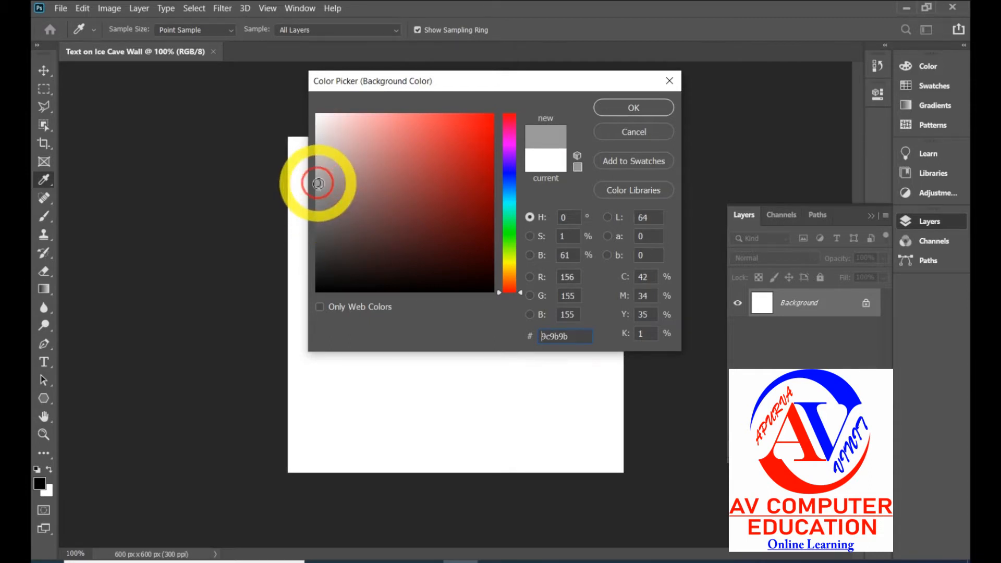
{"action": "left_click", "coordinate": [653, 109]}
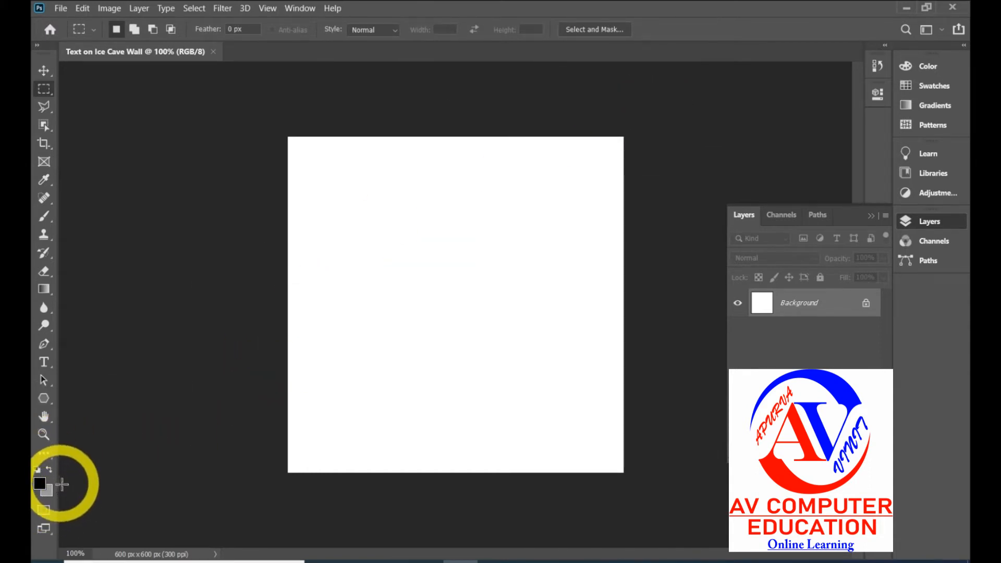
- Fill the Background layer with the Clouds render filter
{"action": "left_click", "coordinate": [222, 8]}
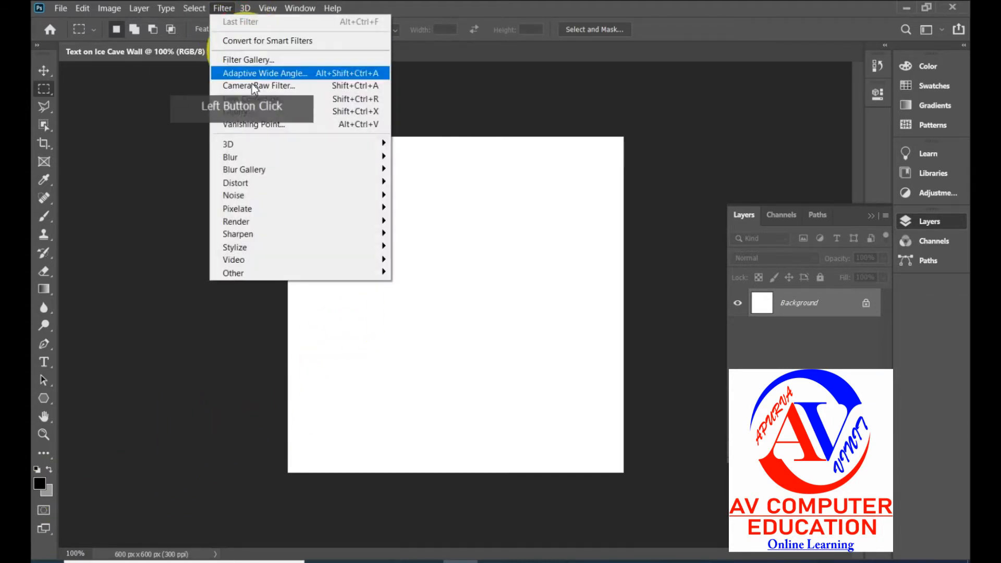
{"action": "left_click", "coordinate": [271, 221]}
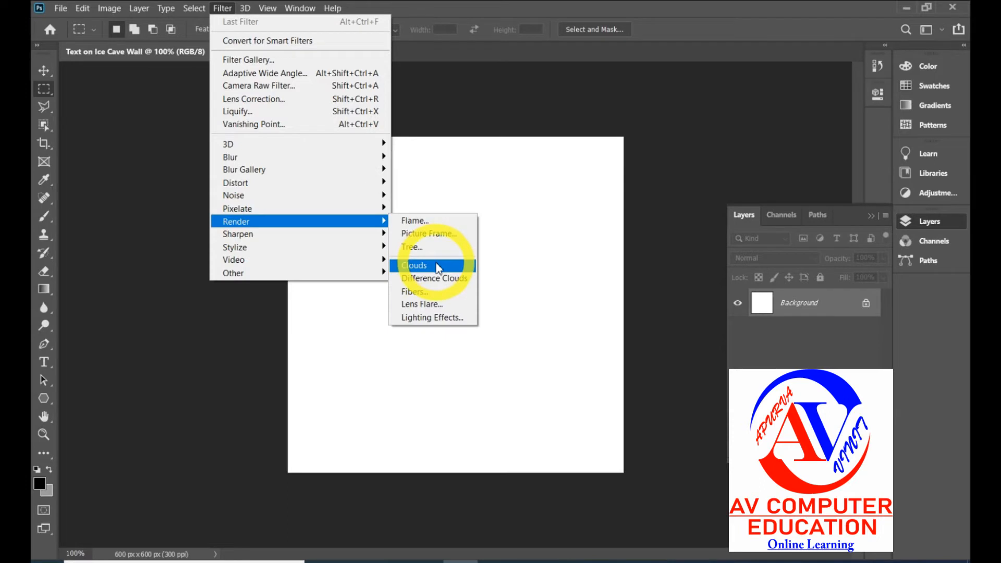
{"action": "left_click", "coordinate": [462, 272]}
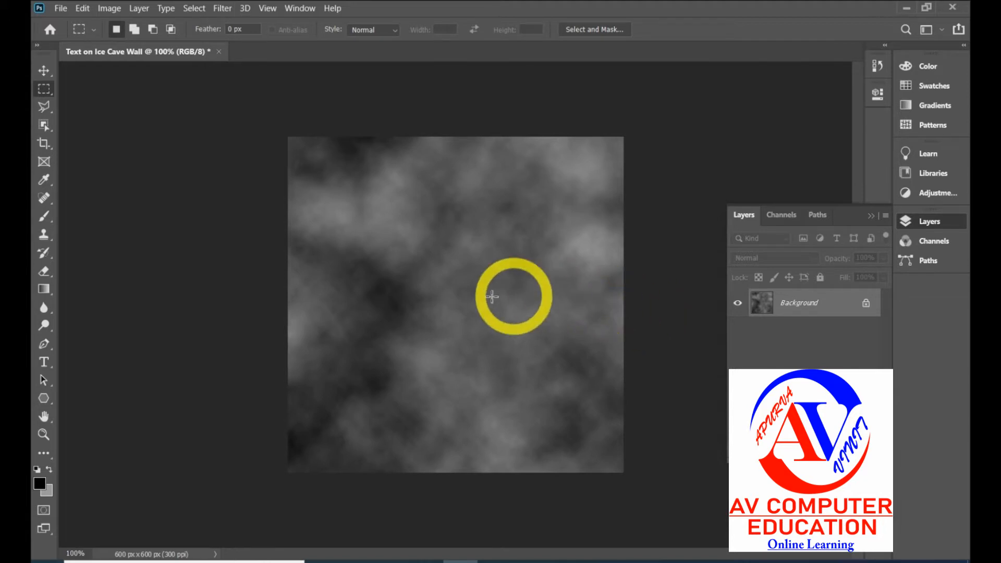
- Add a black capital "W" in Copperplate Gothic Bold at 60 pt and move it slightly down and right over the clouds
{"action": "double_click", "coordinate": [46, 365]}
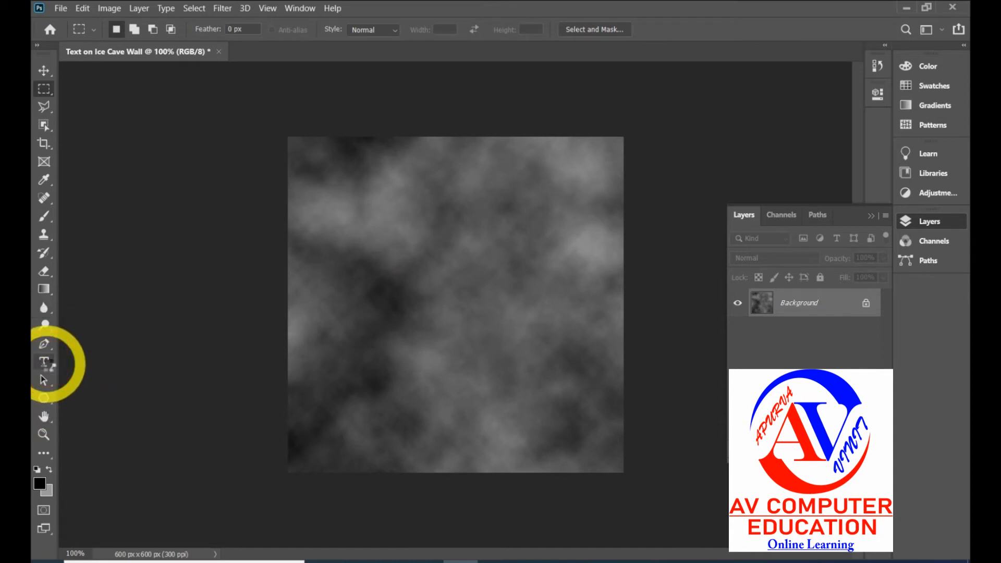
{"action": "left_click", "coordinate": [46, 365]}
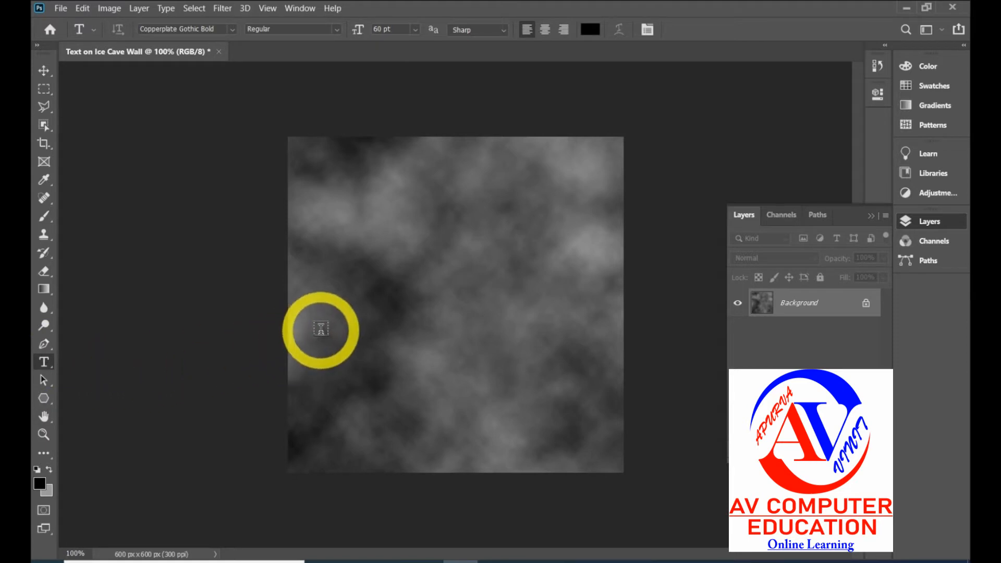
{"action": "double_click", "coordinate": [312, 298]}
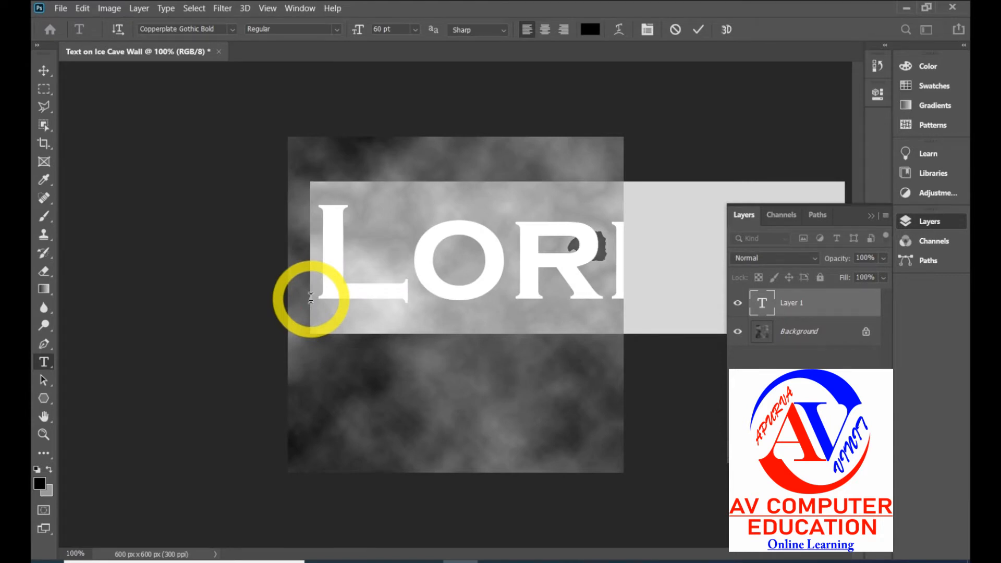
{"action": "type", "text": "w"}
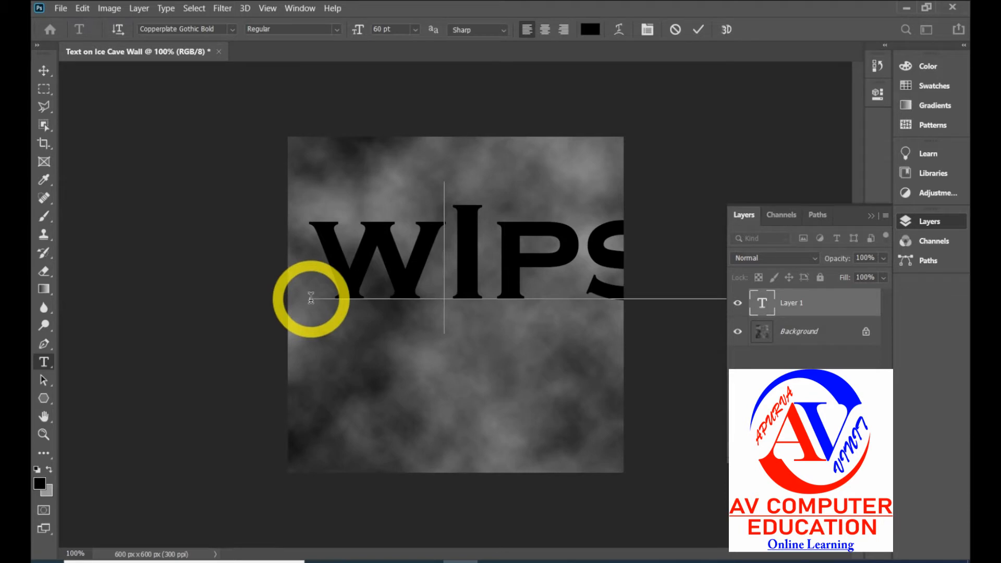
{"action": "key", "text": "ctrl+a"}
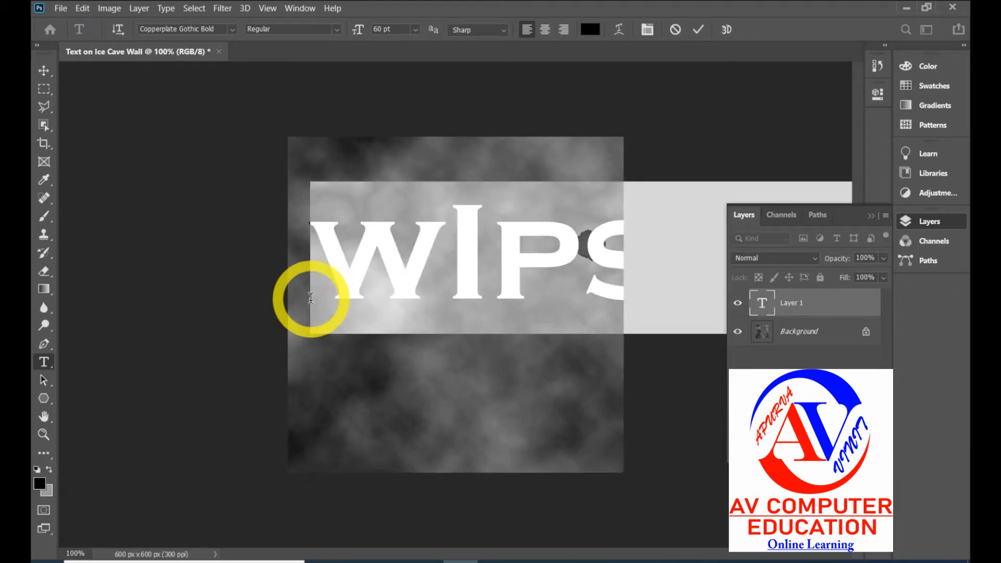
{"action": "type", "text": "W"}
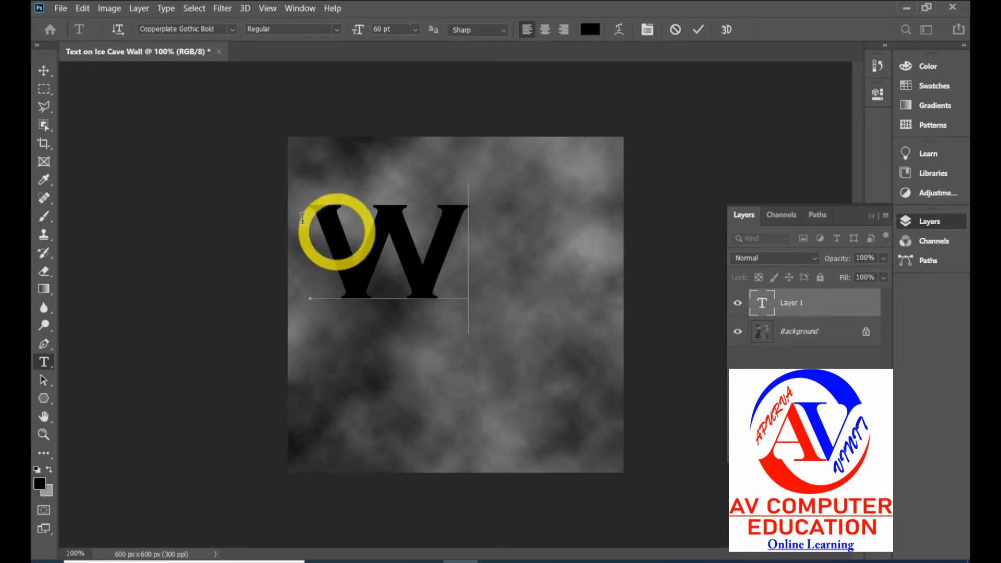
{"action": "left_click", "coordinate": [44, 70]}
{"action": "left_click_drag", "start_coordinate": [375, 252], "coordinate": [390, 280]}
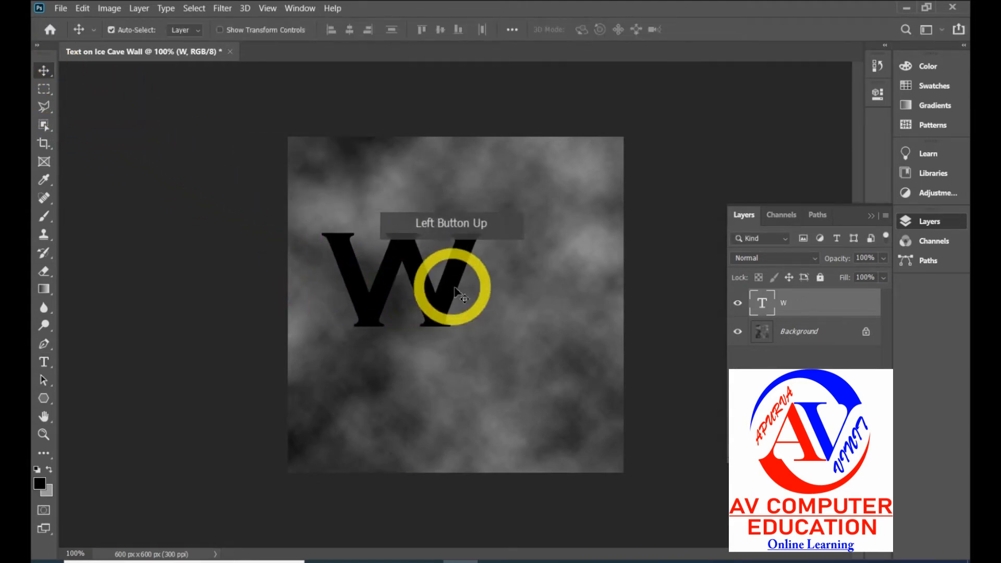
- Scale the W up proportionally to about 170% and center it horizontally on the canvas
{"action": "key", "text": "ctrl+t"}
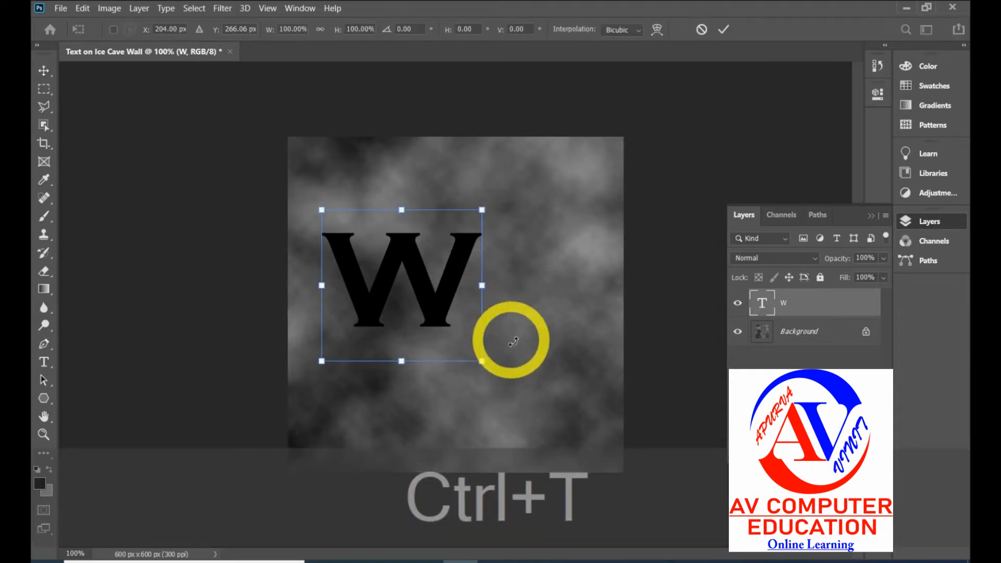
{"action": "left_click_drag", "start_coordinate": [483, 360], "coordinate": [564, 440]}
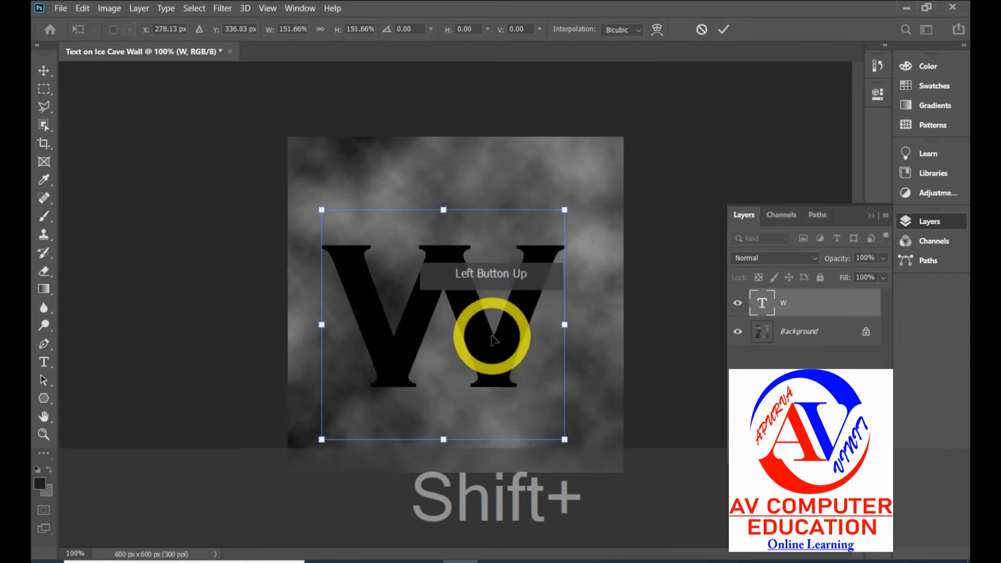
{"action": "left_click_drag", "start_coordinate": [490, 337], "coordinate": [495, 337]}
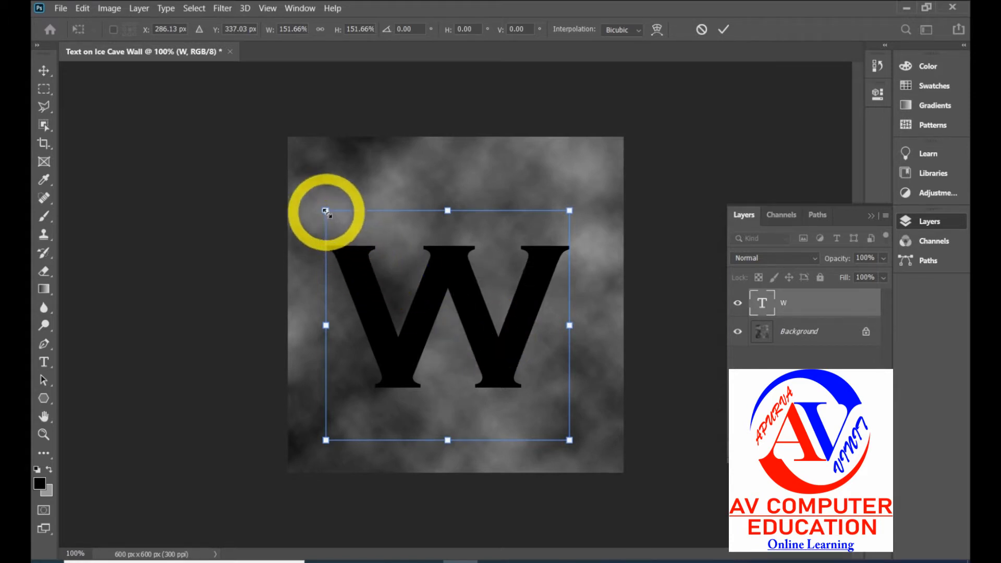
{"action": "left_click_drag", "start_coordinate": [325, 211], "coordinate": [313, 195]}
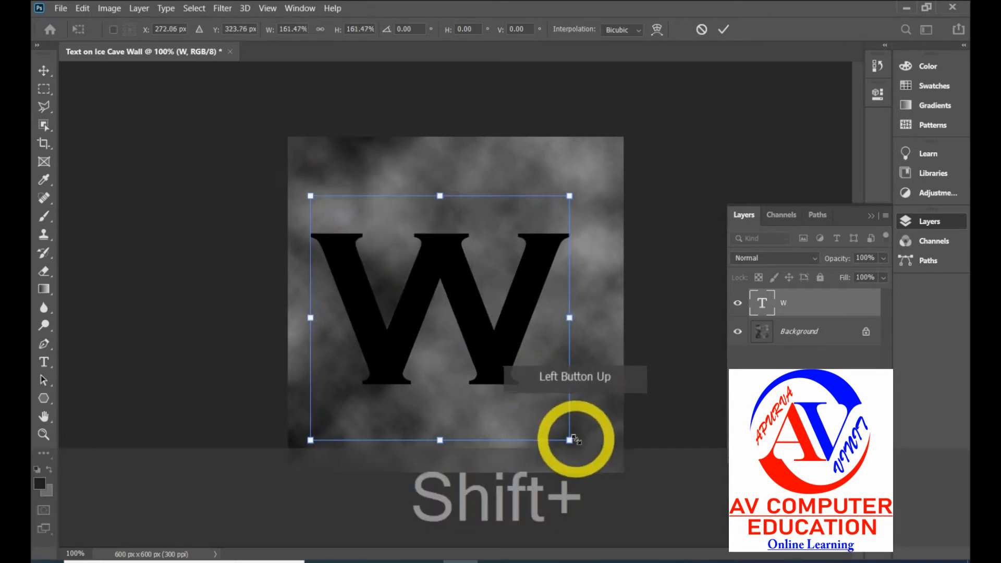
{"action": "left_click_drag", "start_coordinate": [570, 440], "coordinate": [584, 454]}
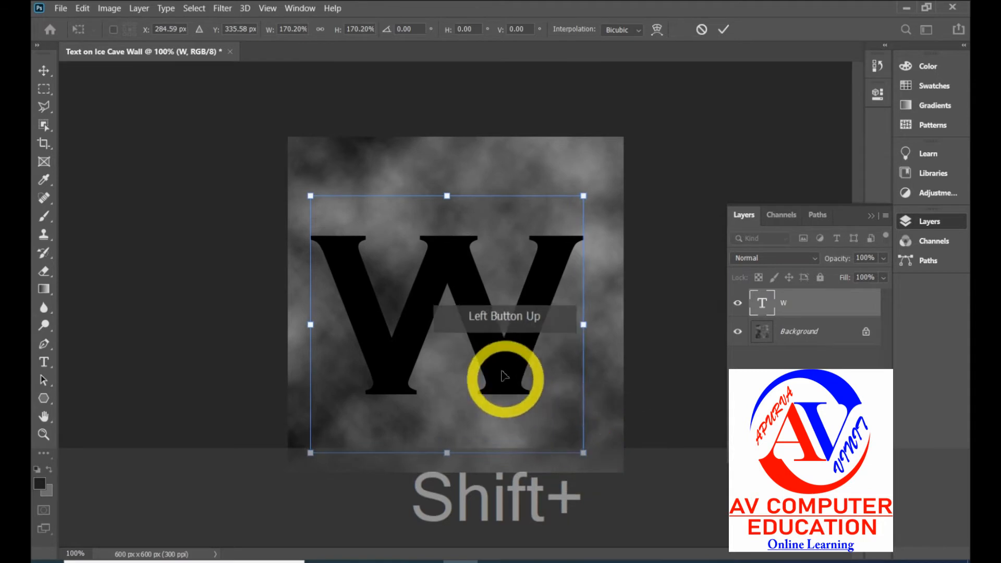
{"action": "double_click", "coordinate": [496, 350]}
{"action": "double_click", "coordinate": [506, 339]}
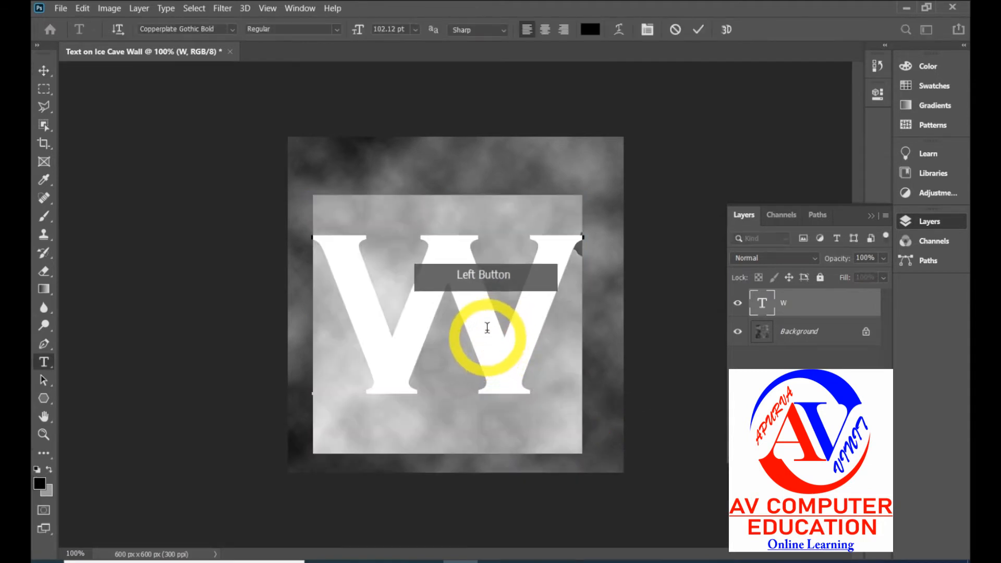
{"action": "left_click", "coordinate": [44, 71]}
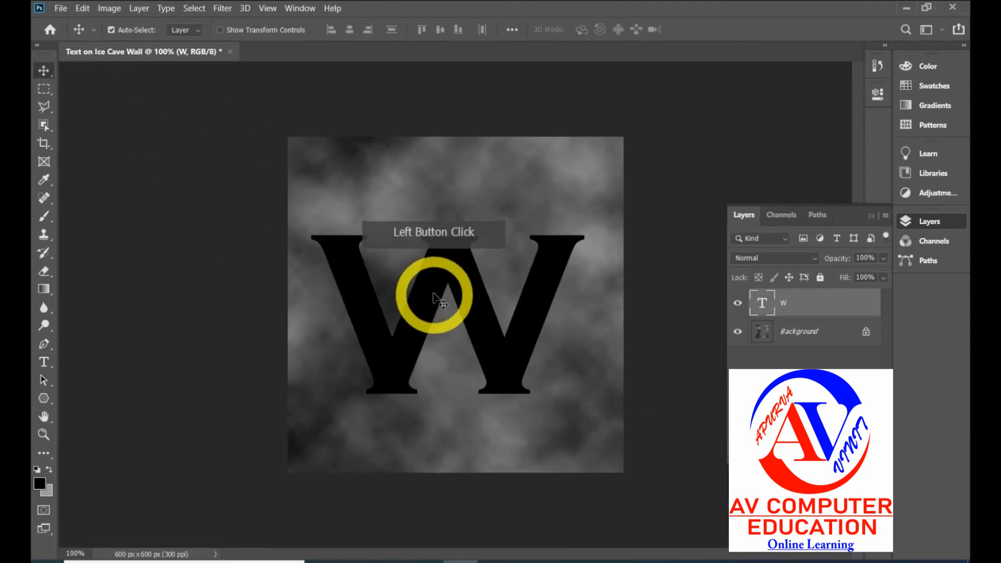
{"action": "left_click_drag", "start_coordinate": [433, 293], "coordinate": [441, 299]}
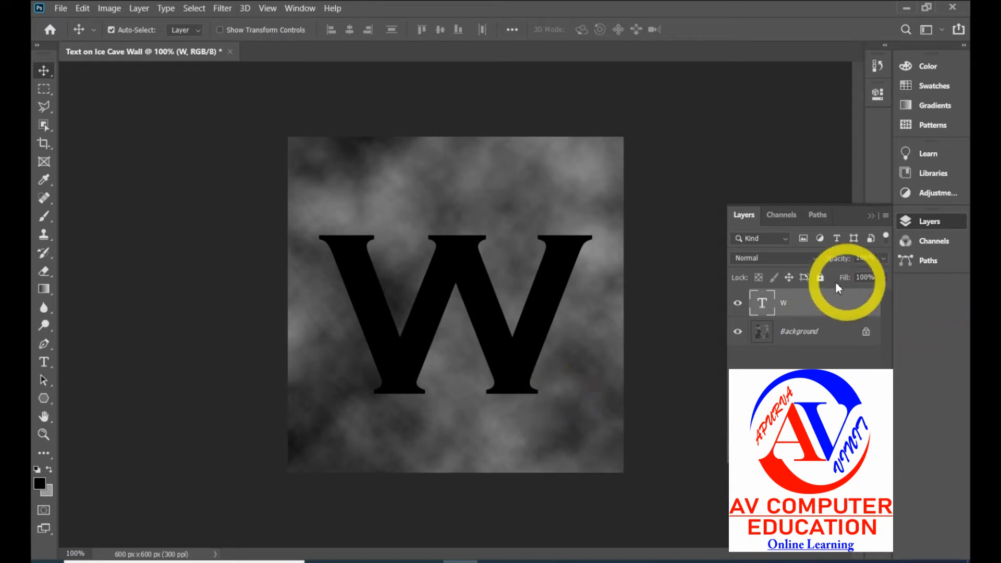
- Merge the W text layer down into the Background layer
{"action": "left_click", "coordinate": [816, 310]}
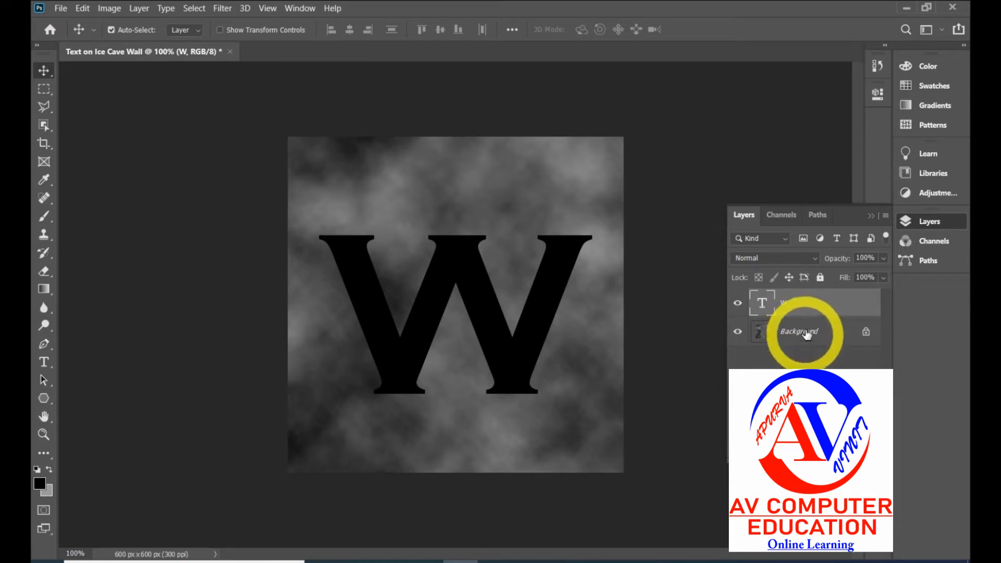
{"action": "key", "text": "ctrl+e"}
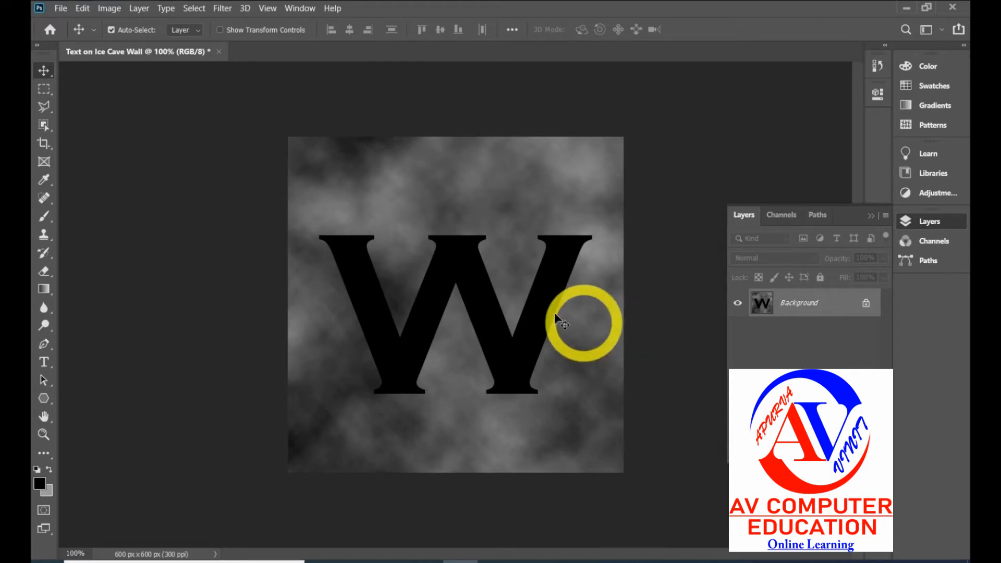
- Apply the Glowing Edges filter to the Background layer with edge width 14, edge brightness 20 and smoothness 15
{"action": "left_click", "coordinate": [222, 8]}
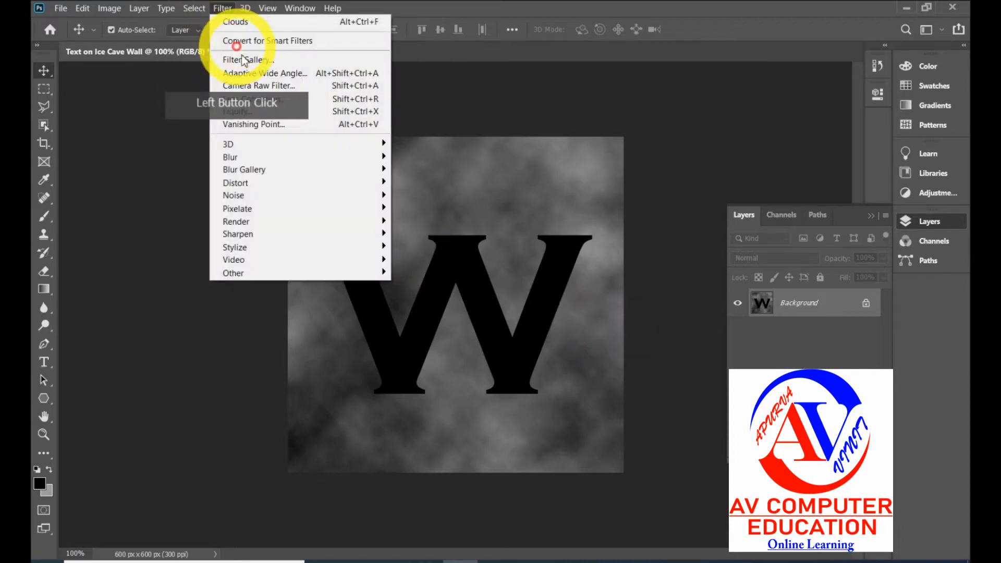
{"action": "left_click", "coordinate": [246, 59]}
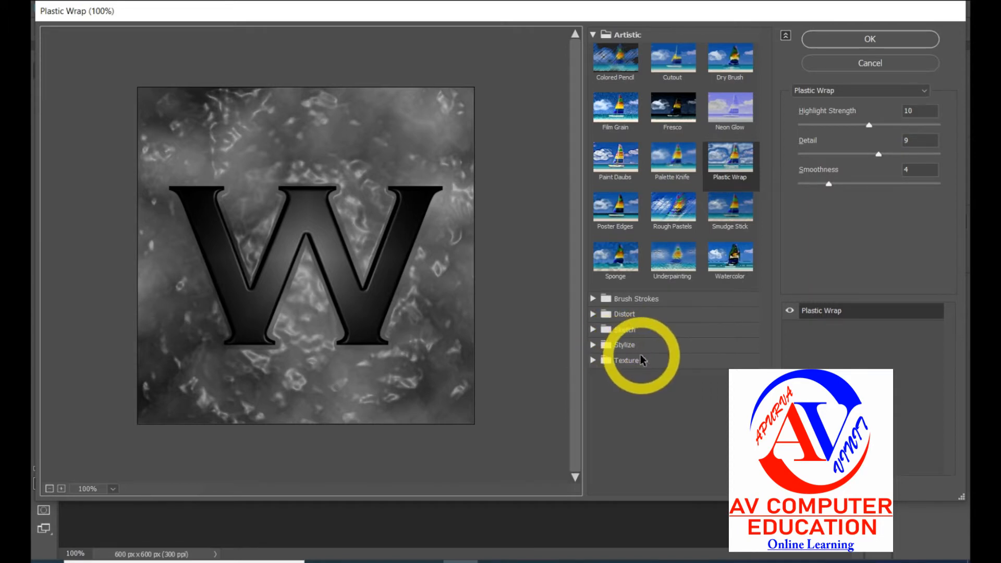
{"action": "double_click", "coordinate": [617, 346]}
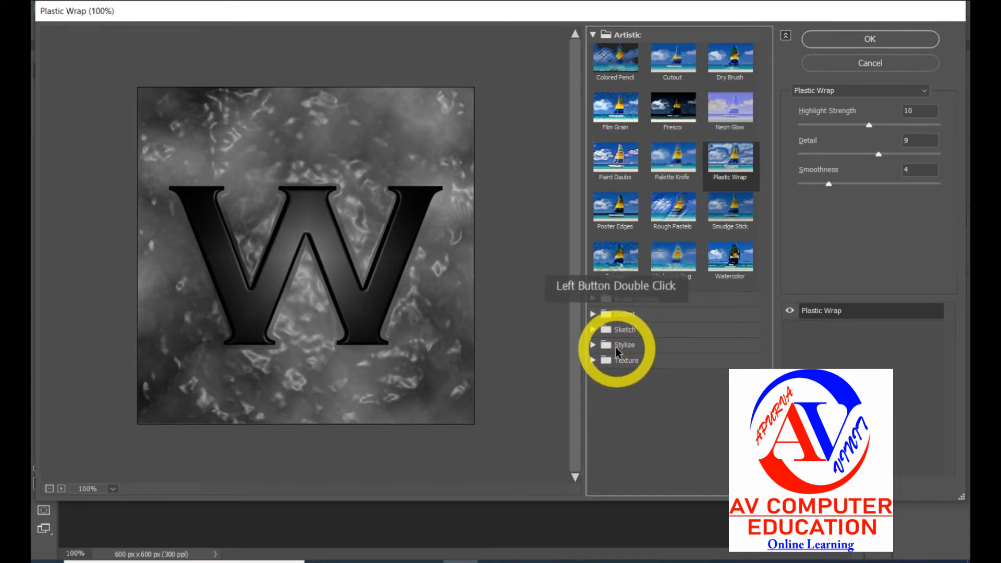
{"action": "left_click", "coordinate": [593, 344]}
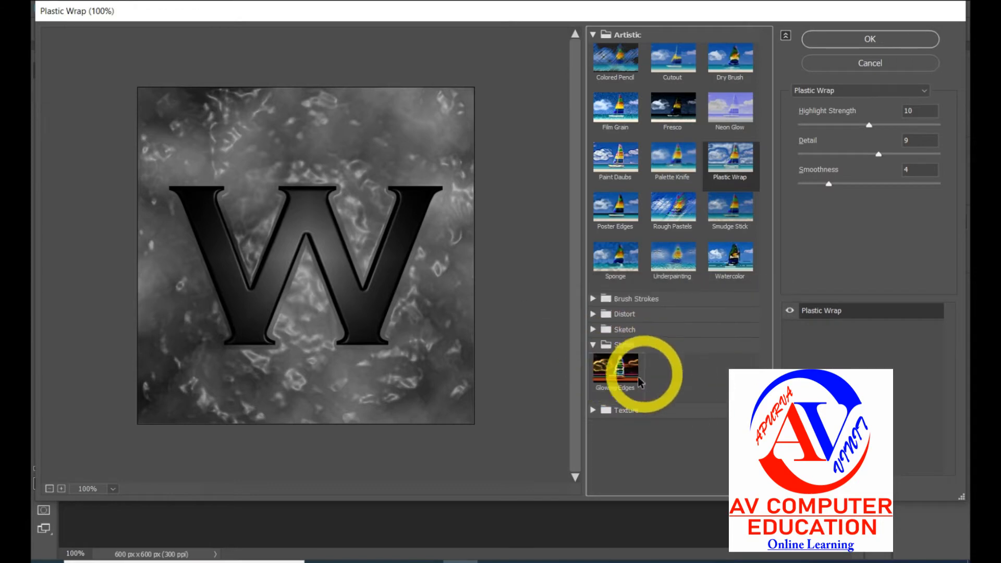
{"action": "double_click", "coordinate": [618, 379]}
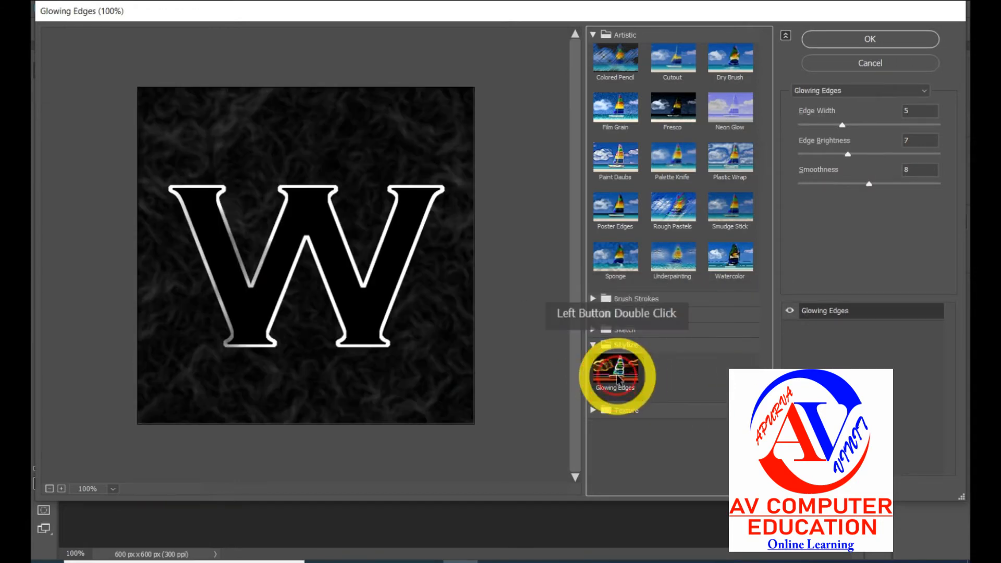
{"action": "left_click", "coordinate": [892, 113]}
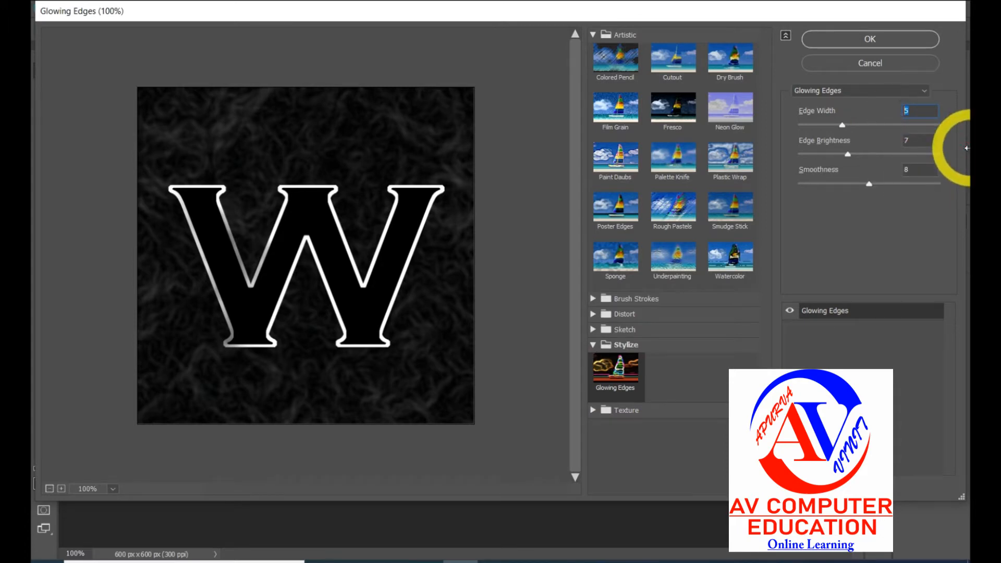
{"action": "type", "text": "14"}
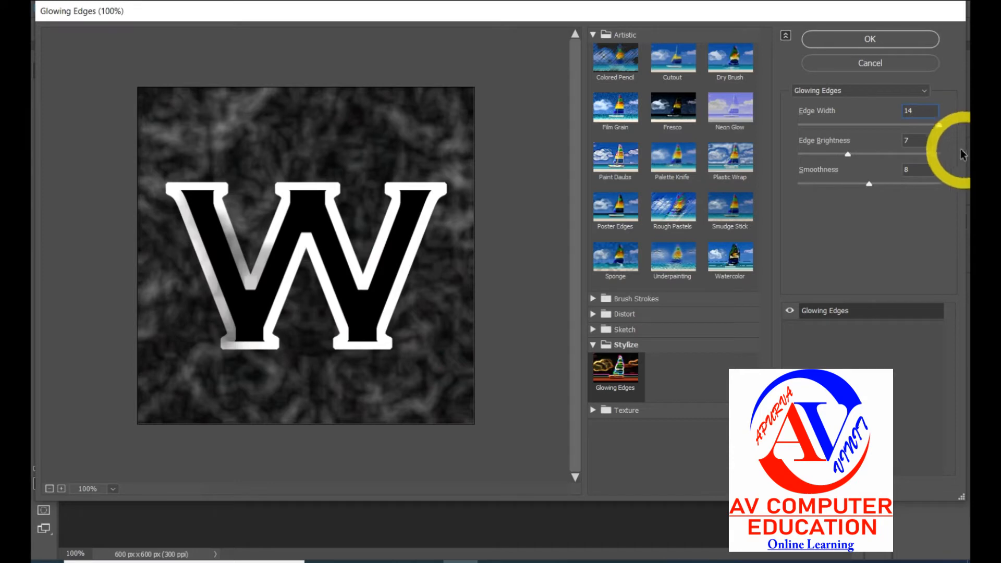
{"action": "left_click", "coordinate": [894, 146]}
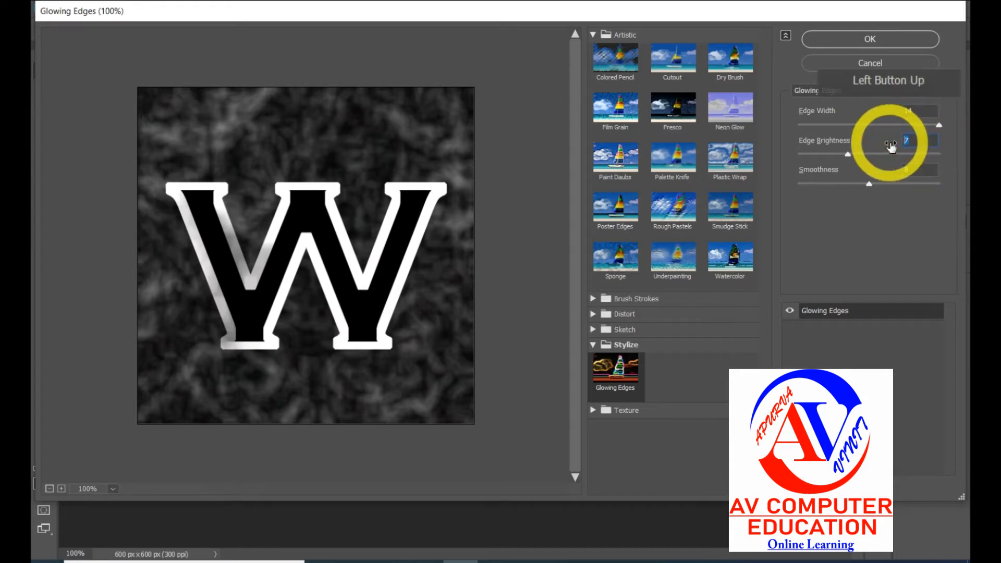
{"action": "type", "text": "20"}
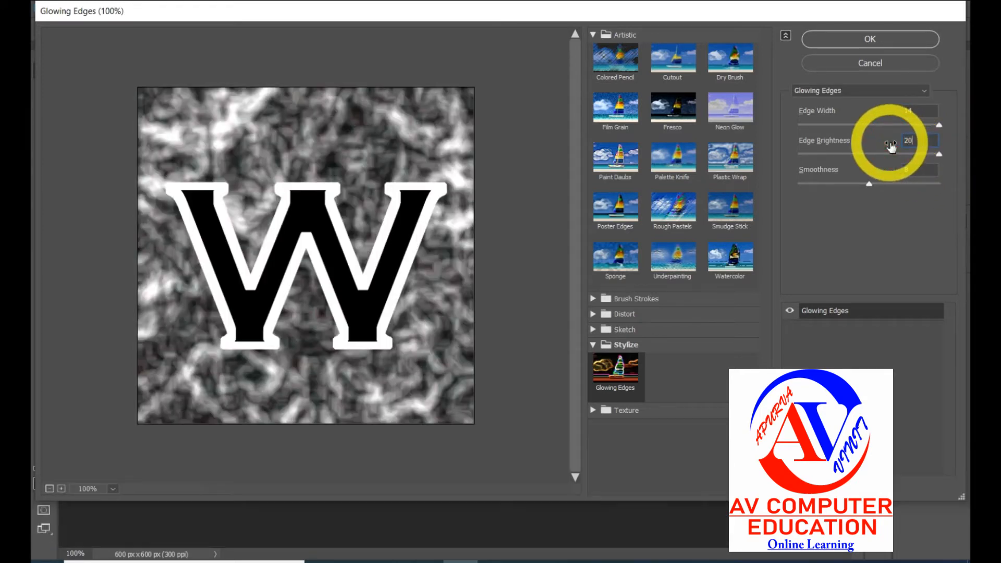
{"action": "left_click", "coordinate": [879, 177]}
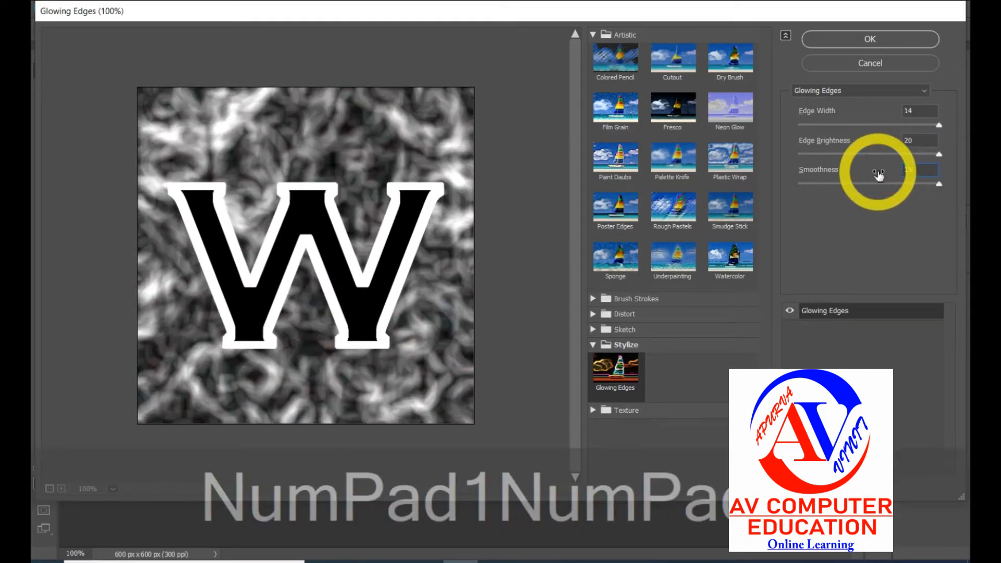
{"action": "left_click", "coordinate": [894, 40]}
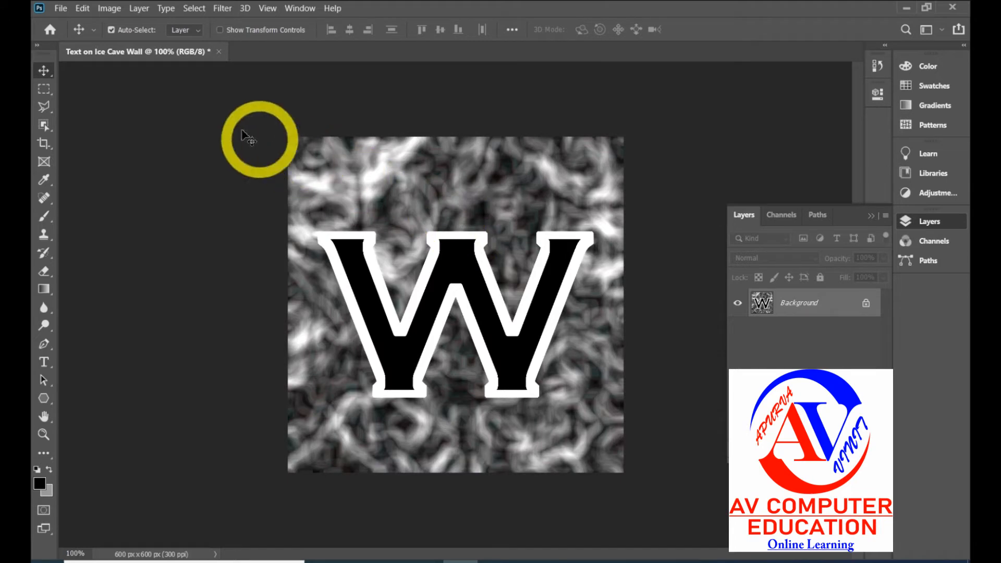
- Rotate the whole image 90° clockwise
{"action": "left_click", "coordinate": [109, 8]}
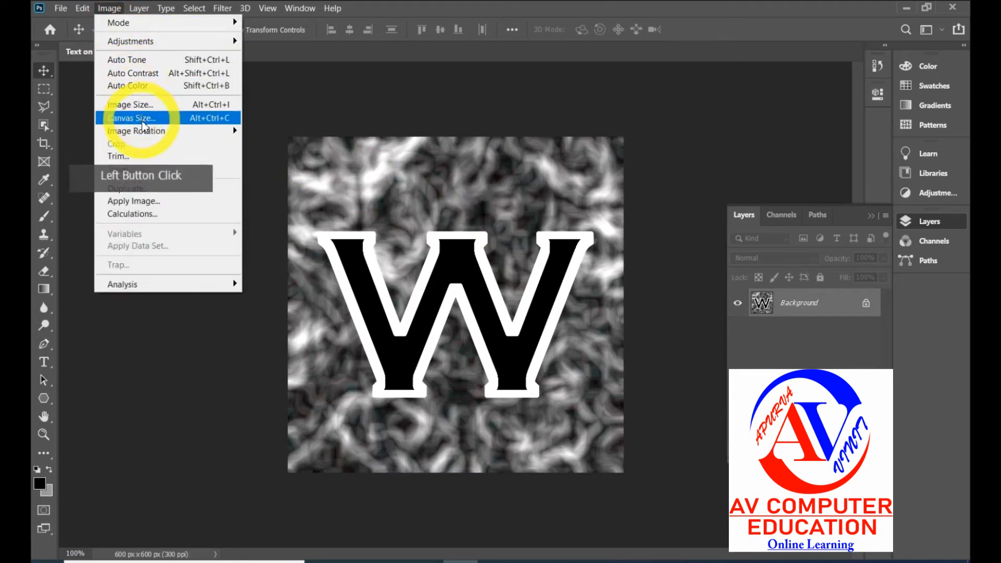
{"action": "mouse_move", "coordinate": [136, 131]}
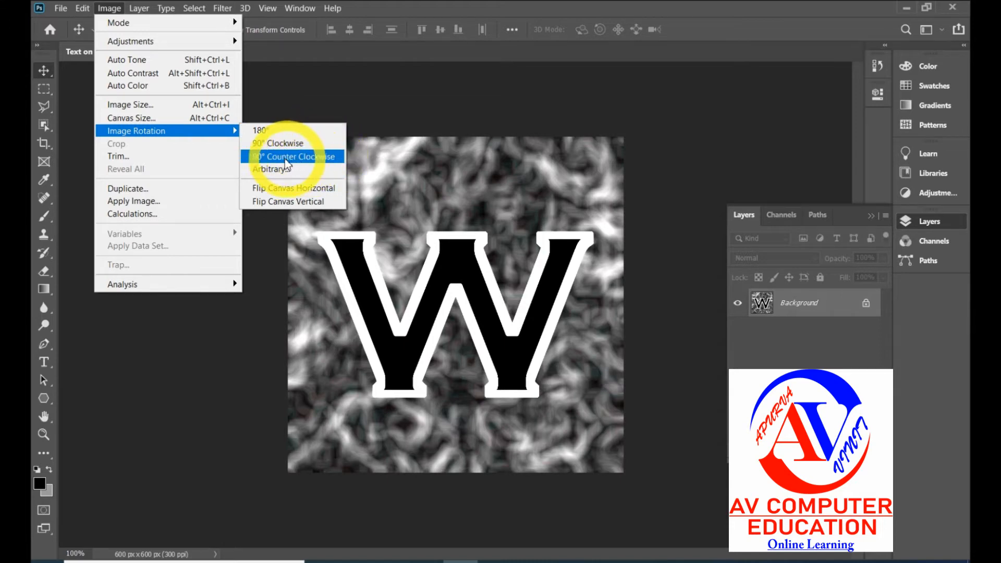
{"action": "left_click", "coordinate": [316, 150]}
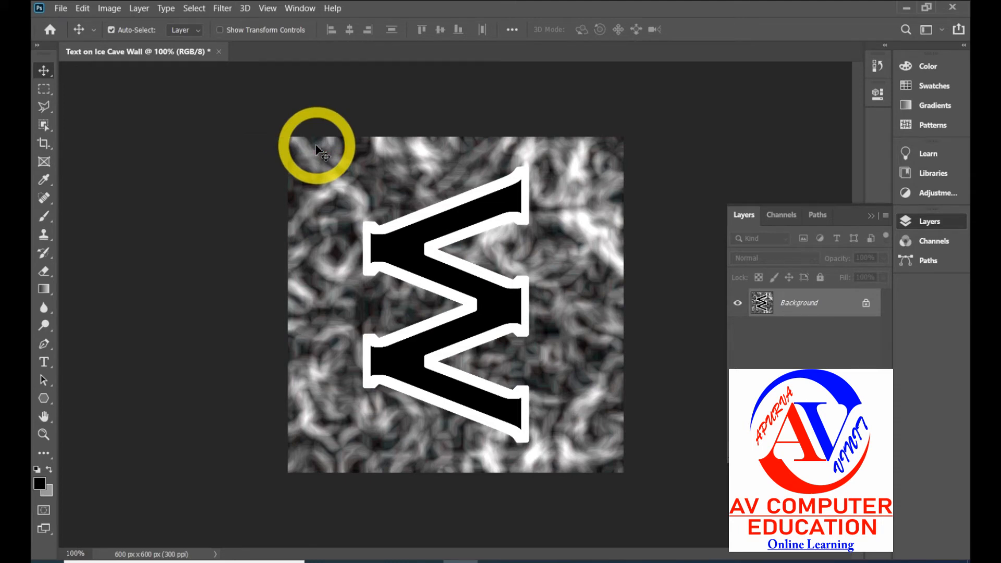
- Apply the Wind stylize filter to the rotated image, using the Wind method and the direction From the Left
{"action": "left_click", "coordinate": [229, 8]}
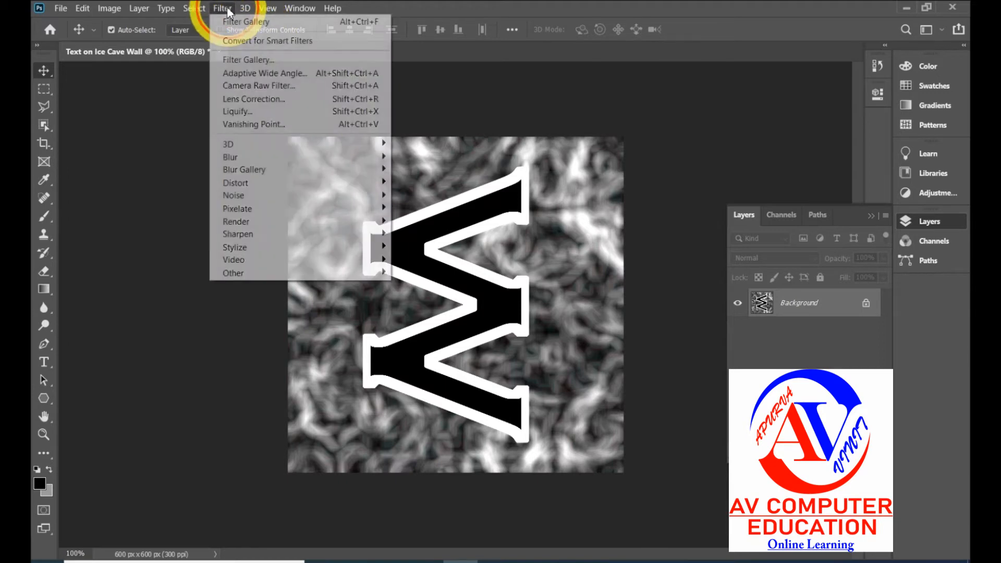
{"action": "mouse_move", "coordinate": [250, 248]}
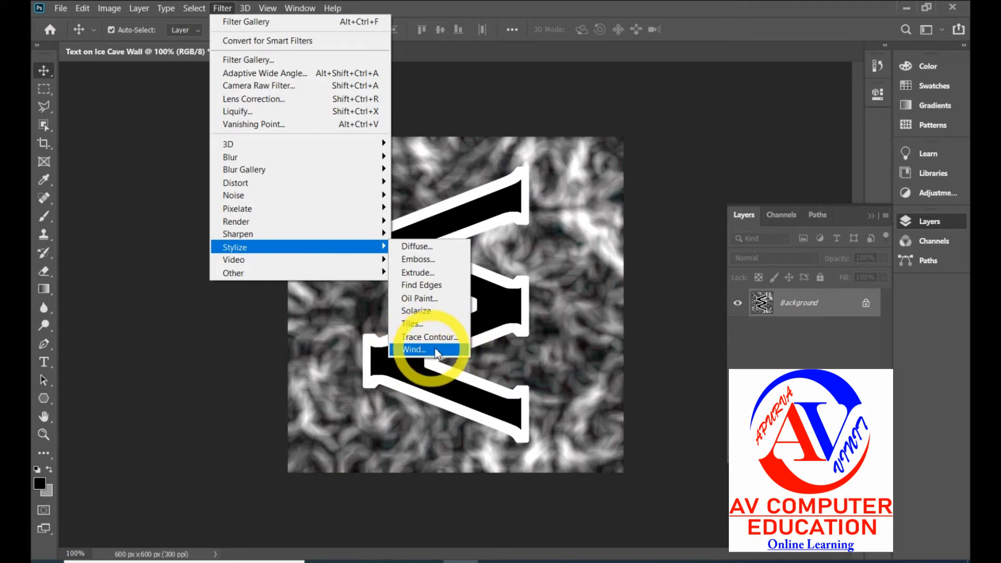
{"action": "left_click", "coordinate": [415, 350]}
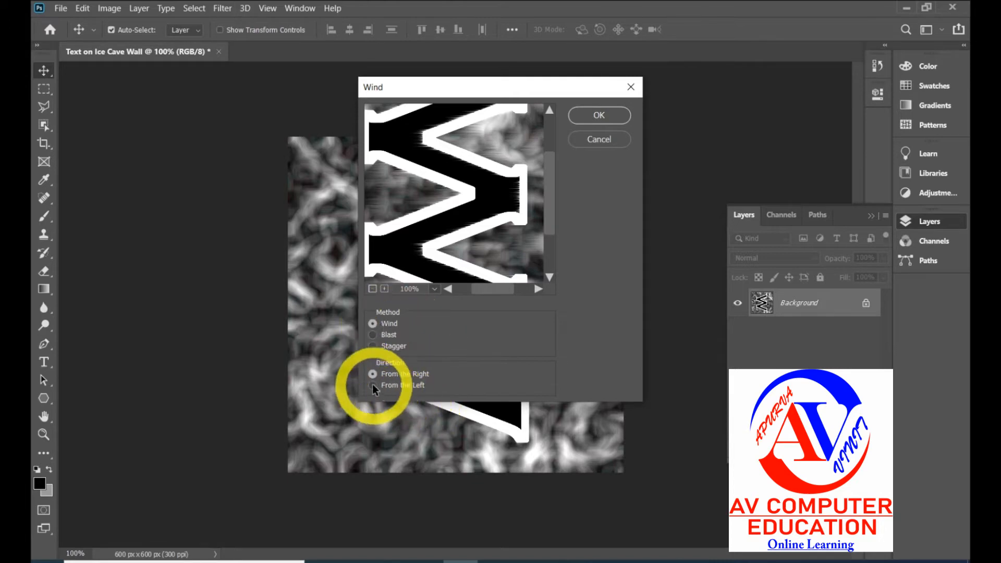
{"action": "left_click", "coordinate": [393, 387]}
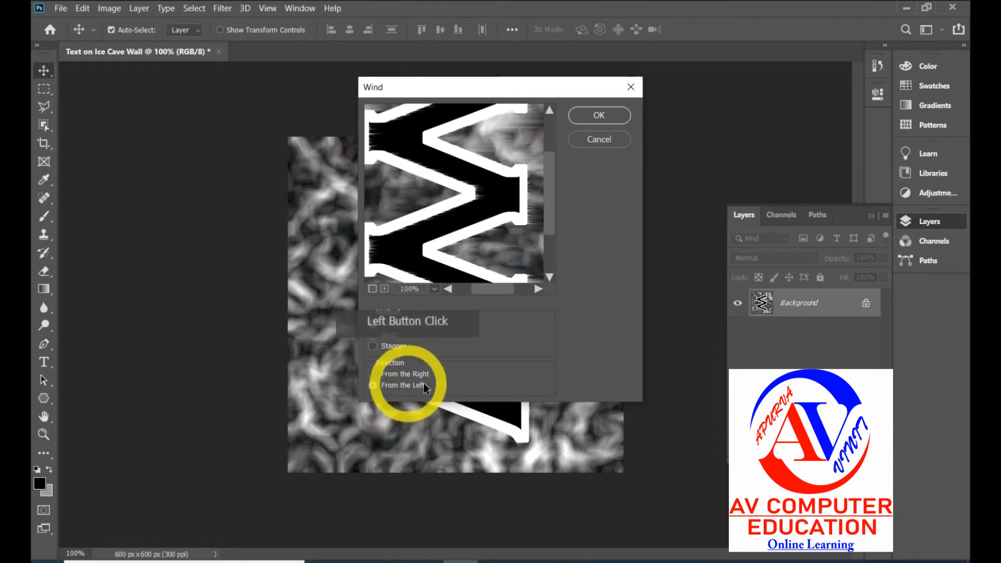
{"action": "left_click", "coordinate": [601, 116]}
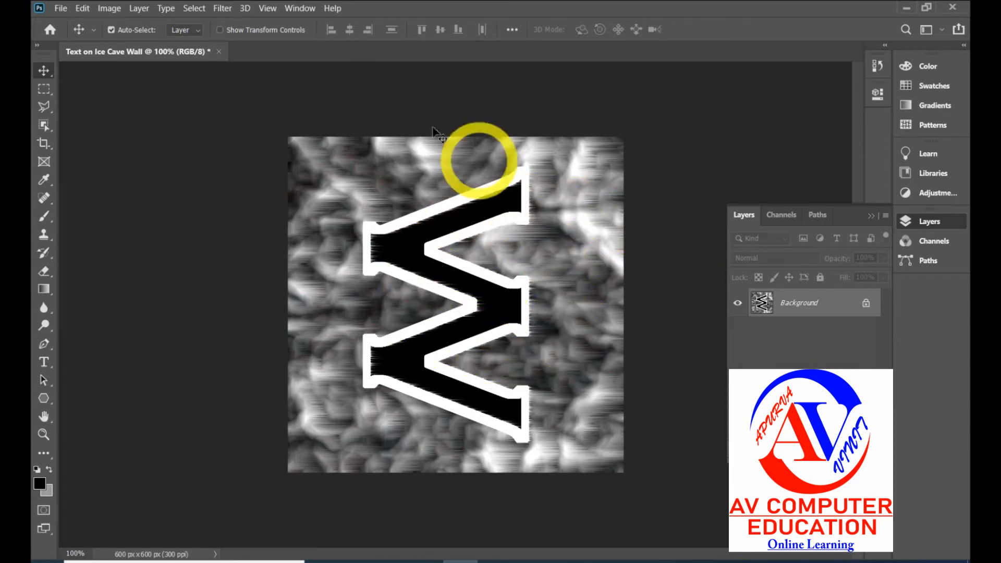
- Apply the Wind filter a second time with the Wind method and the direction From the Right
{"action": "left_click", "coordinate": [222, 8]}
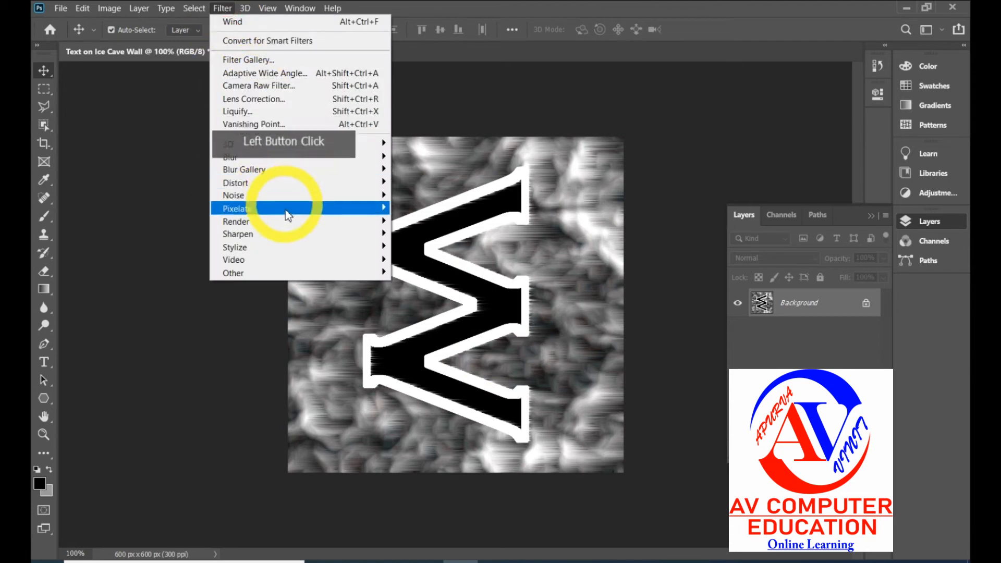
{"action": "mouse_move", "coordinate": [290, 253]}
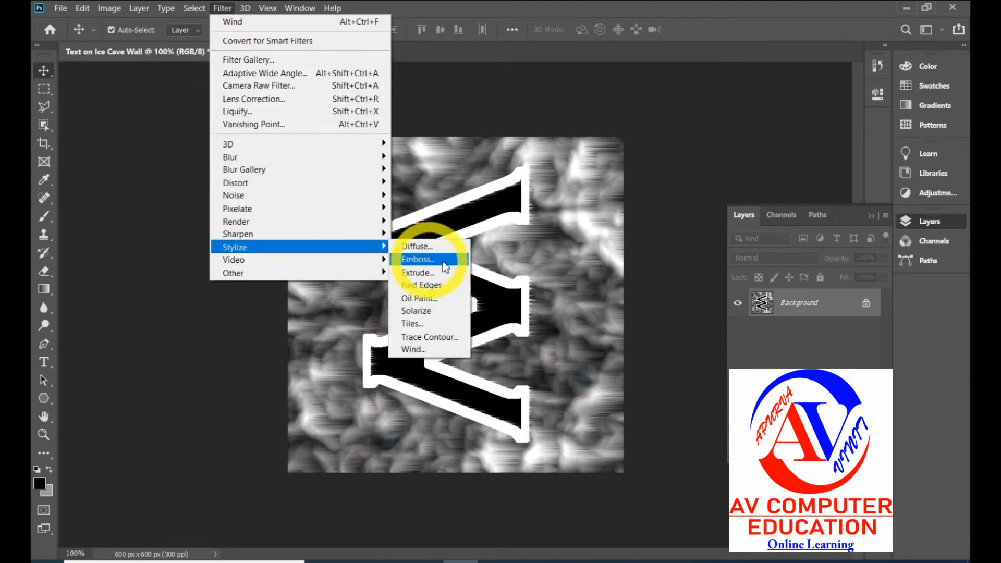
{"action": "left_click", "coordinate": [437, 349]}
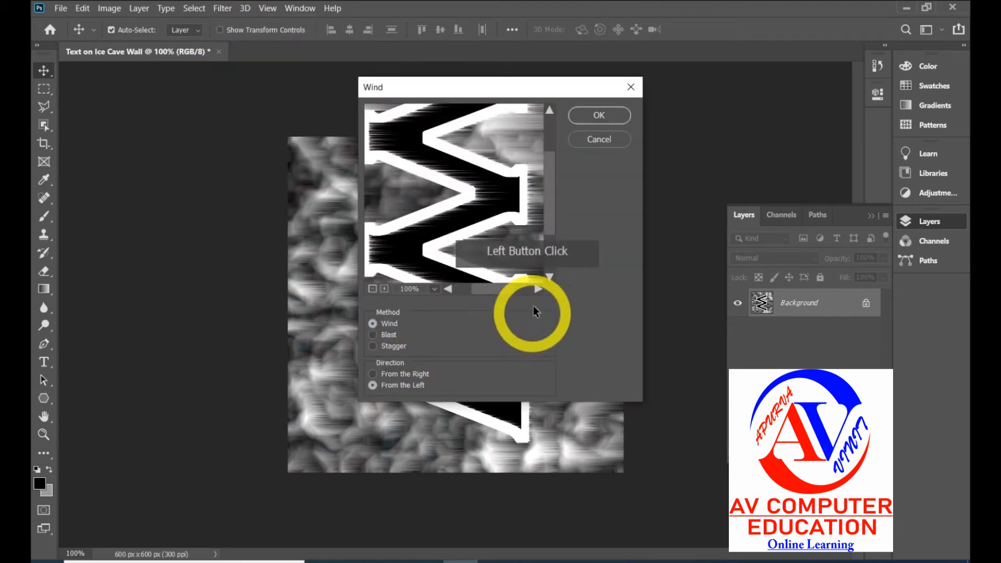
{"action": "left_click", "coordinate": [409, 373]}
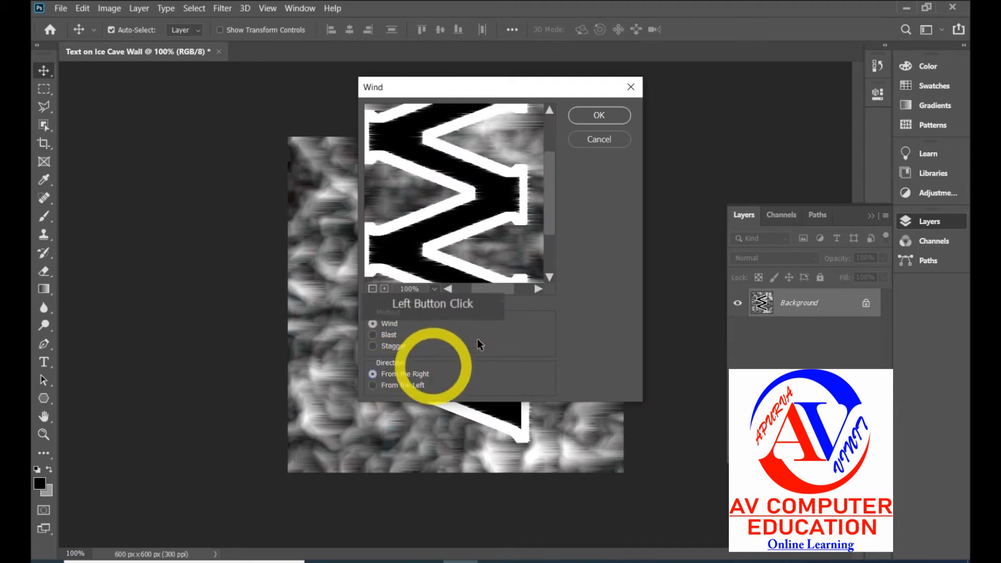
{"action": "left_click", "coordinate": [599, 115]}
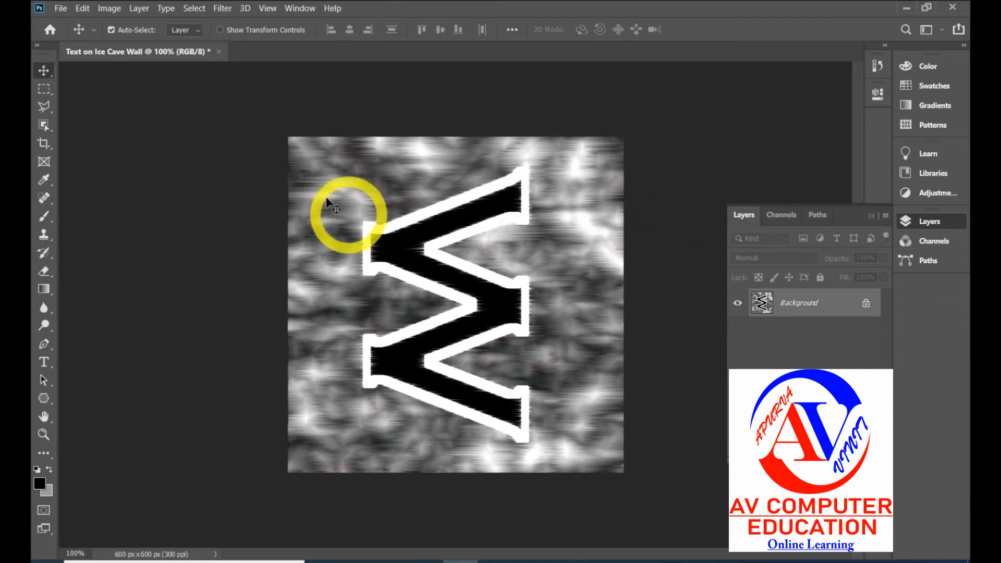
- Rotate the whole image 90° counter clockwise so the W stands upright
{"action": "left_click", "coordinate": [109, 9]}
{"action": "left_click", "coordinate": [161, 131]}
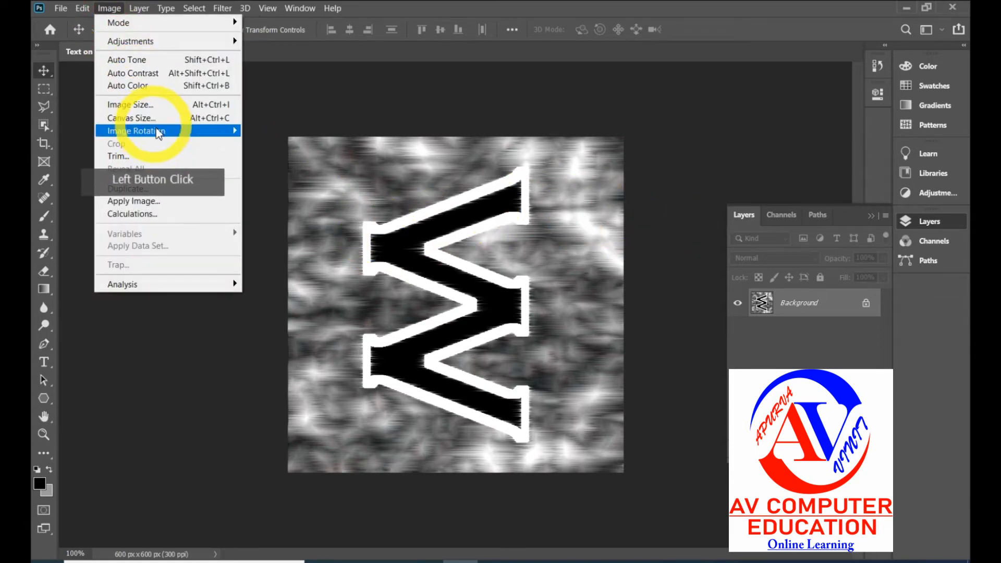
{"action": "left_click", "coordinate": [258, 144]}
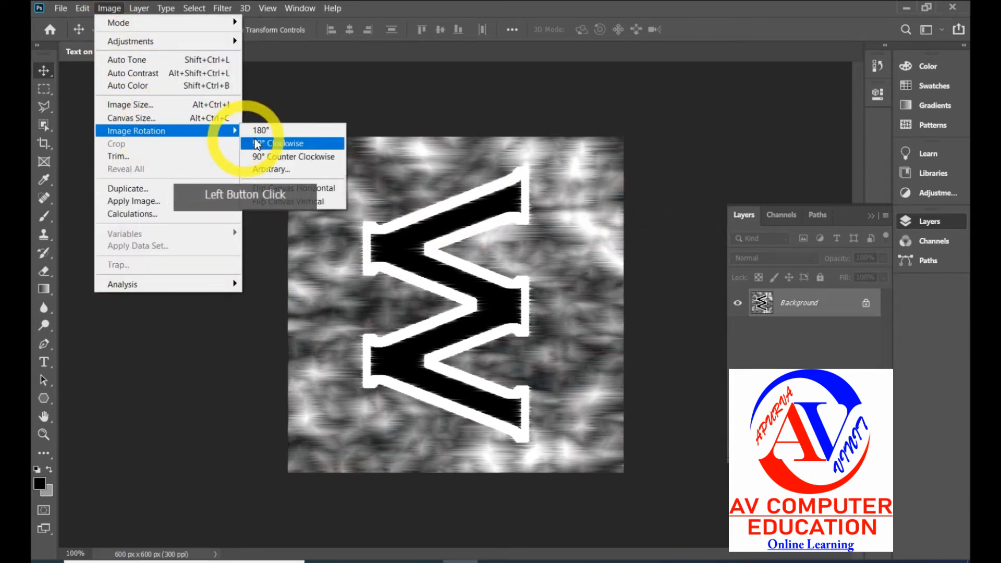
{"action": "left_click", "coordinate": [294, 157]}
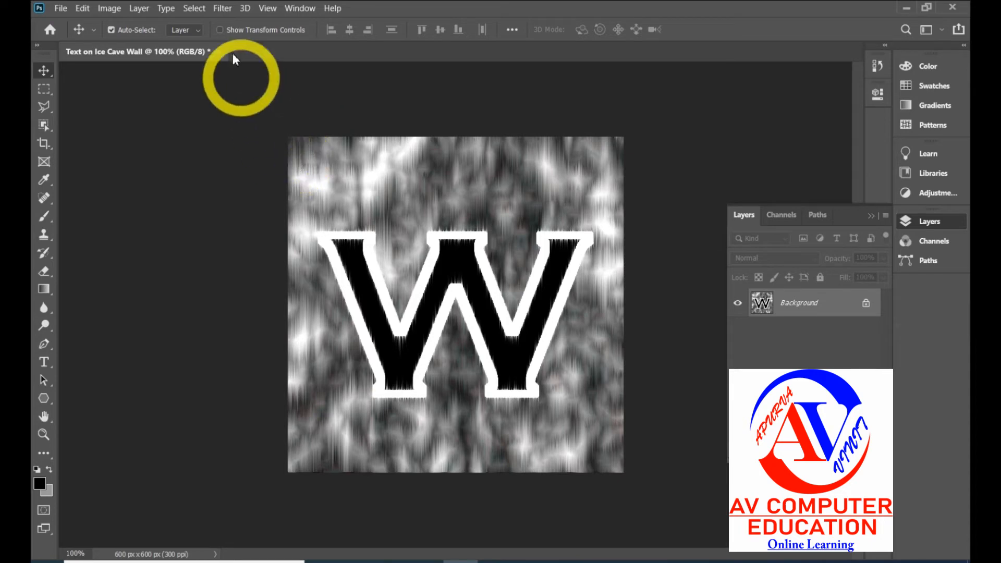
- Start the Lighting Effects render filter on the W image and choose the Default preset
{"action": "left_click", "coordinate": [222, 8]}
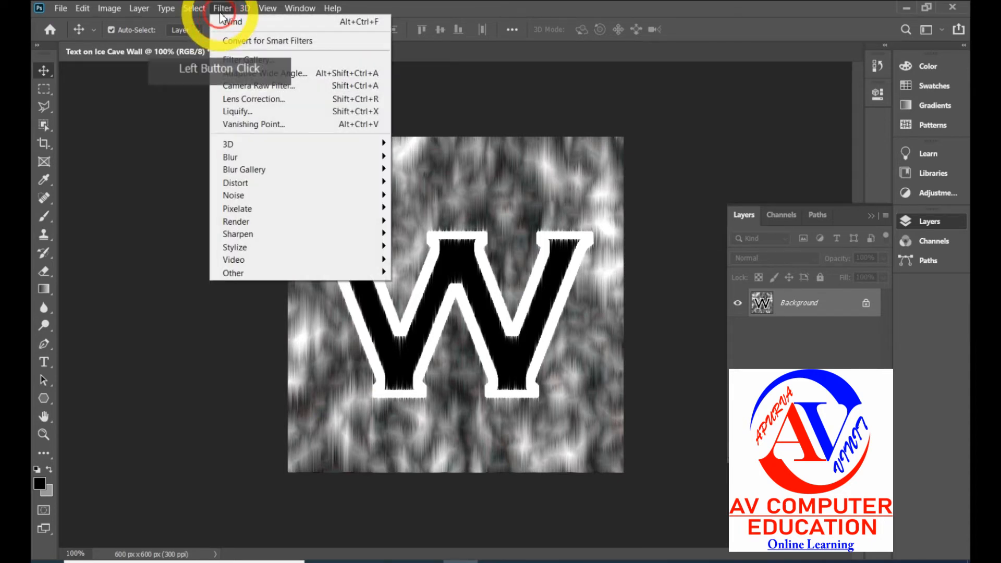
{"action": "left_click", "coordinate": [292, 222]}
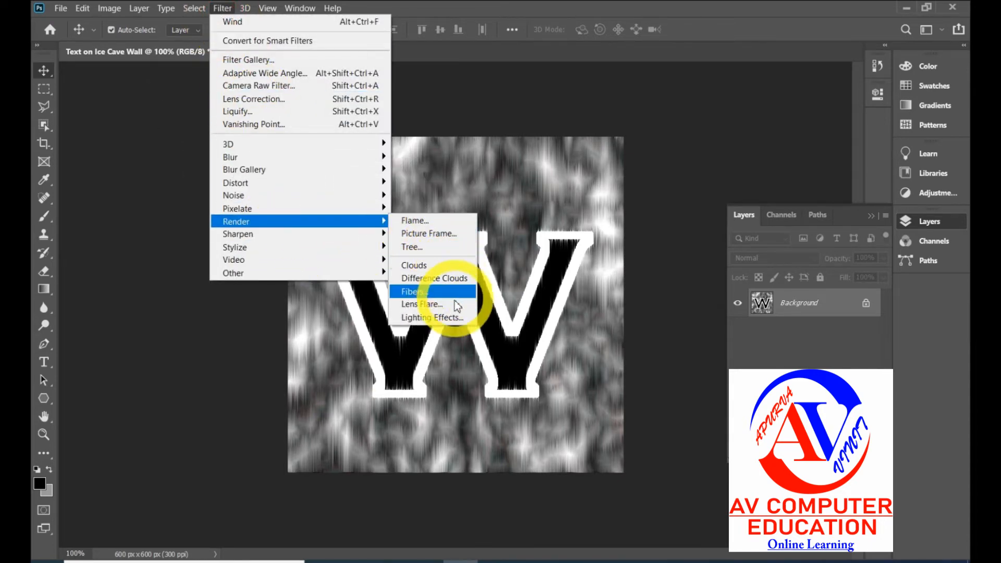
{"action": "left_click", "coordinate": [413, 318]}
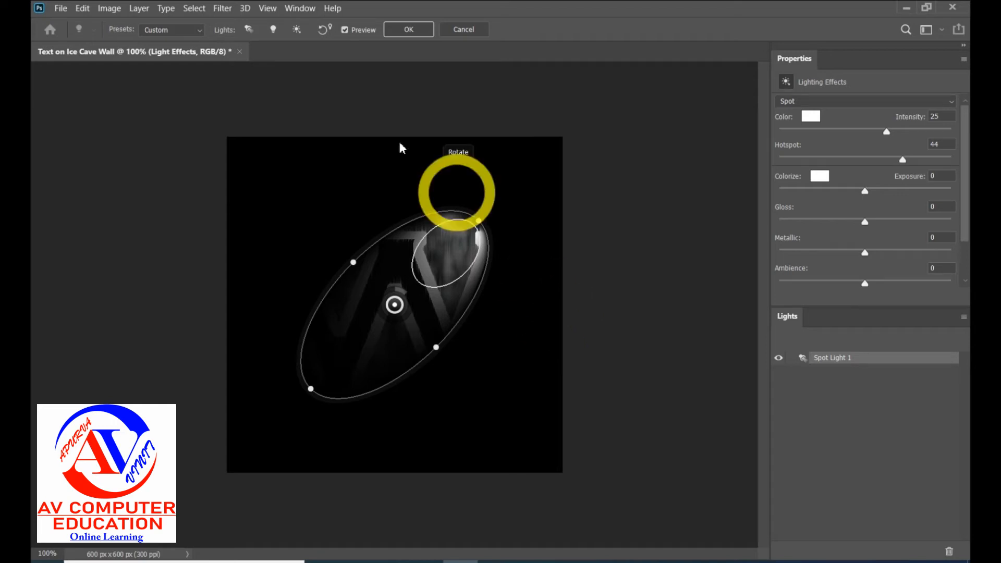
{"action": "left_click", "coordinate": [195, 30]}
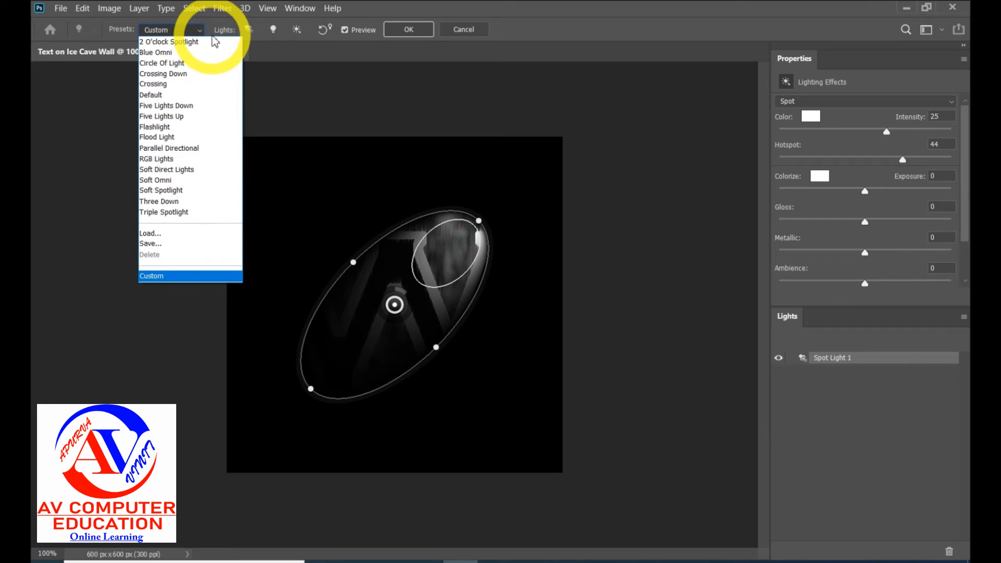
{"action": "double_click", "coordinate": [170, 100]}
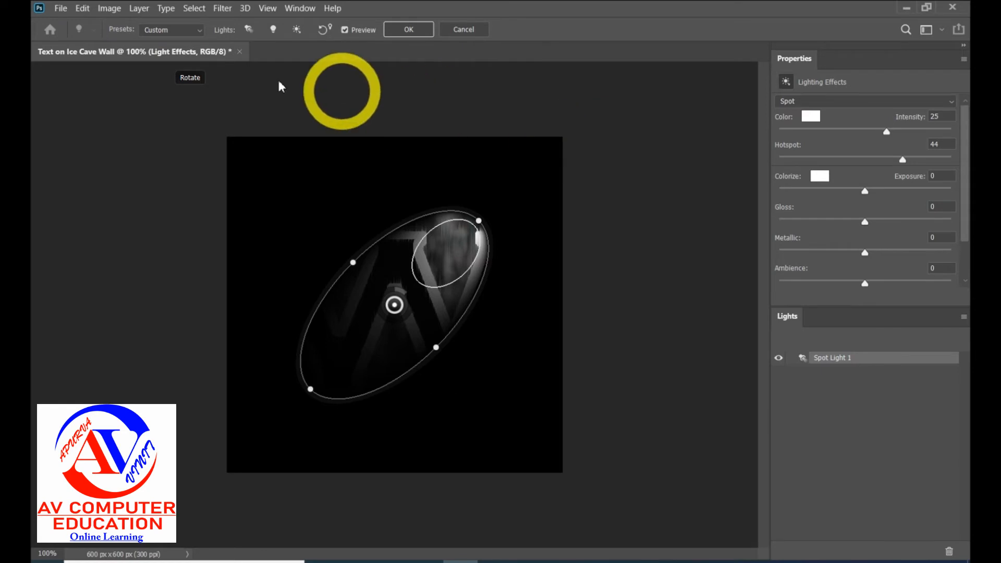
{"action": "left_click", "coordinate": [154, 31]}
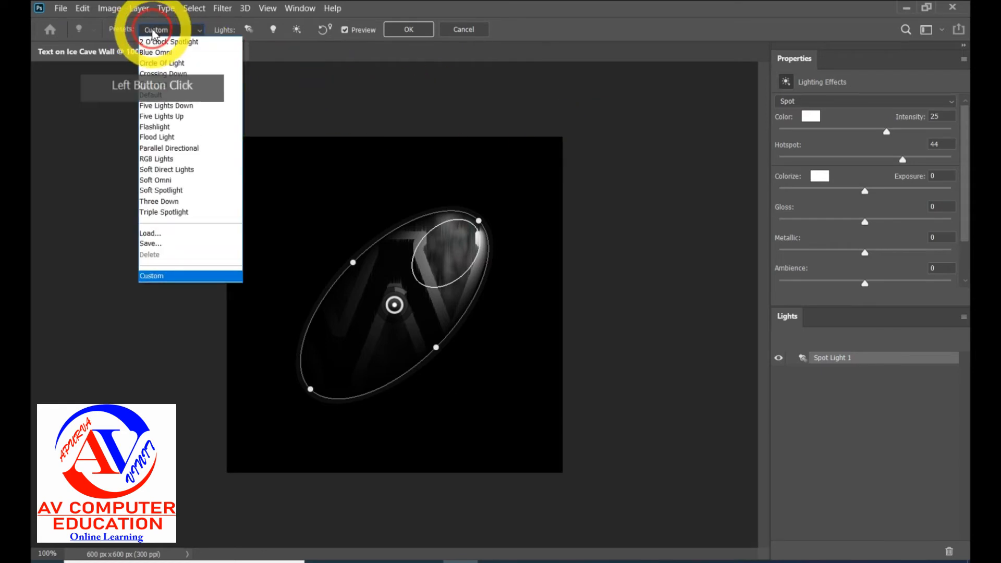
{"action": "left_click", "coordinate": [159, 95]}
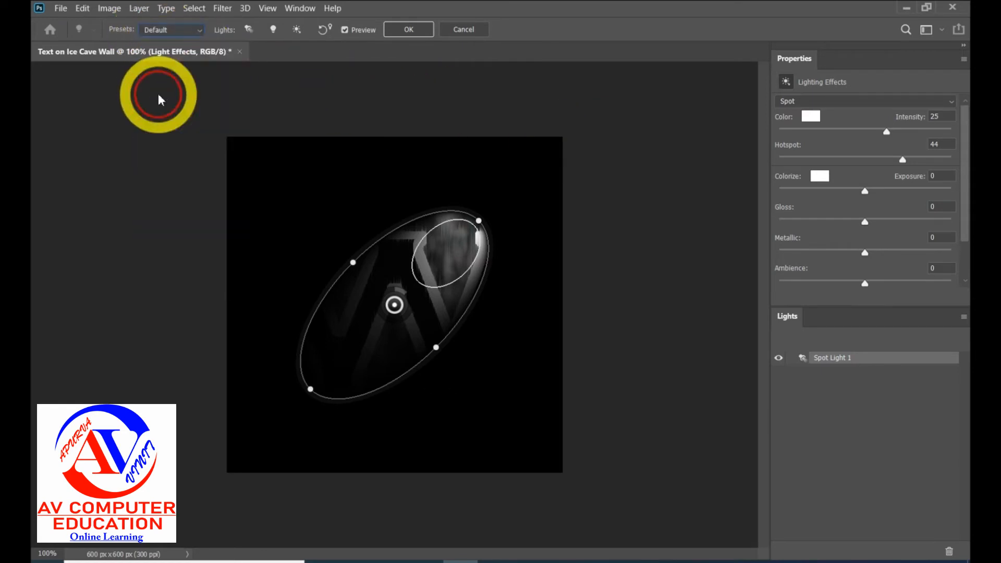
- Keep the light type as Spot and set its intensity to 68 and hotspot to 100
{"action": "left_click", "coordinate": [861, 102]}
{"action": "left_click", "coordinate": [857, 107]}
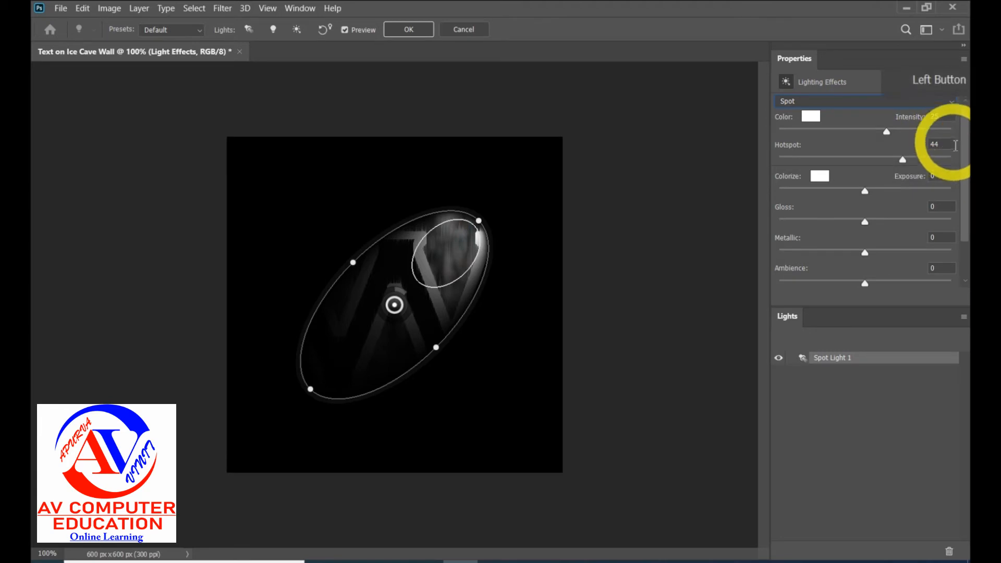
{"action": "left_click_drag", "start_coordinate": [948, 117], "coordinate": [909, 123]}
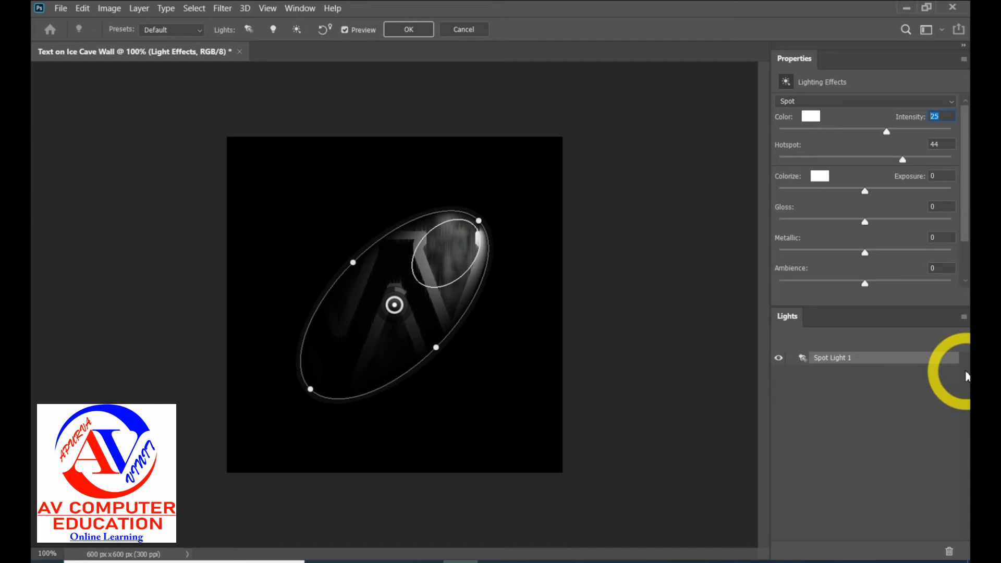
{"action": "type", "text": "68"}
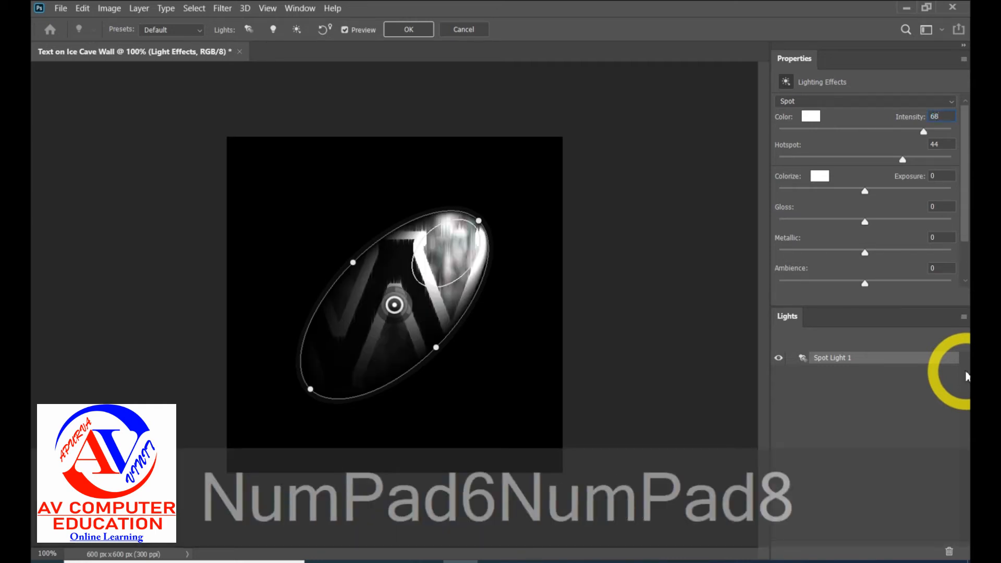
{"action": "left_click", "coordinate": [938, 145]}
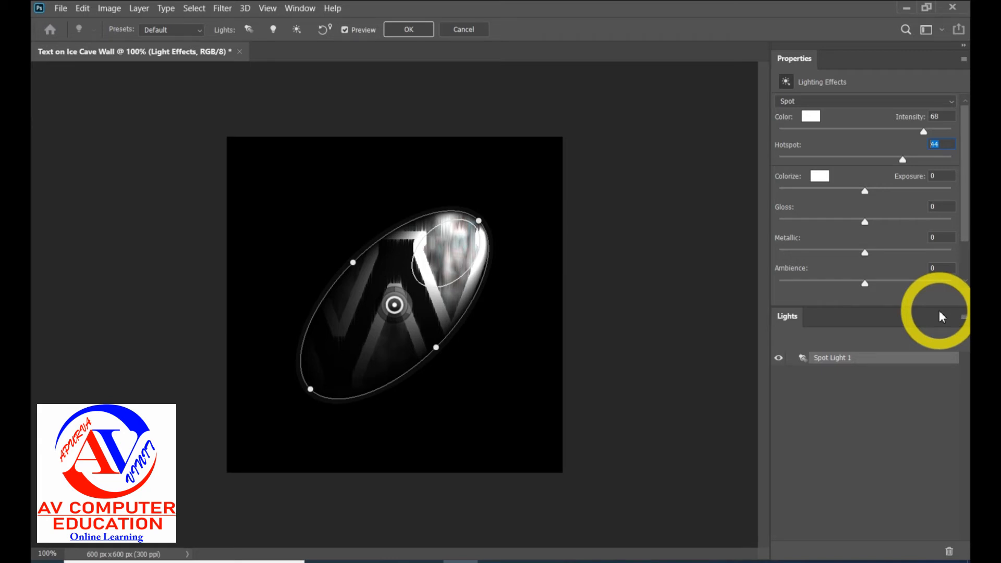
{"action": "type", "text": "100"}
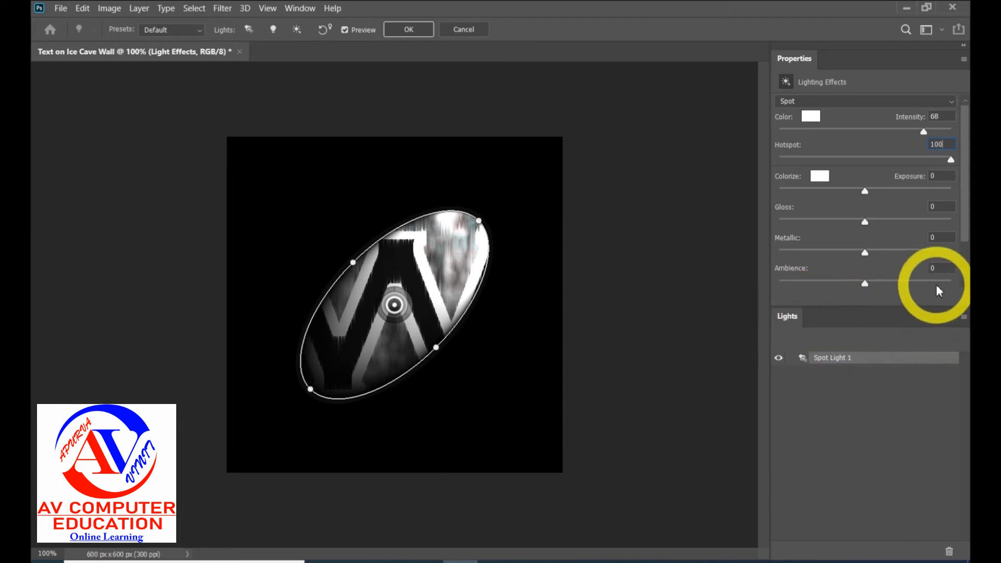
- Set the lighting texture channel to Blue
{"action": "left_click_drag", "start_coordinate": [966, 230], "coordinate": [957, 275]}
{"action": "left_click", "coordinate": [906, 254]}
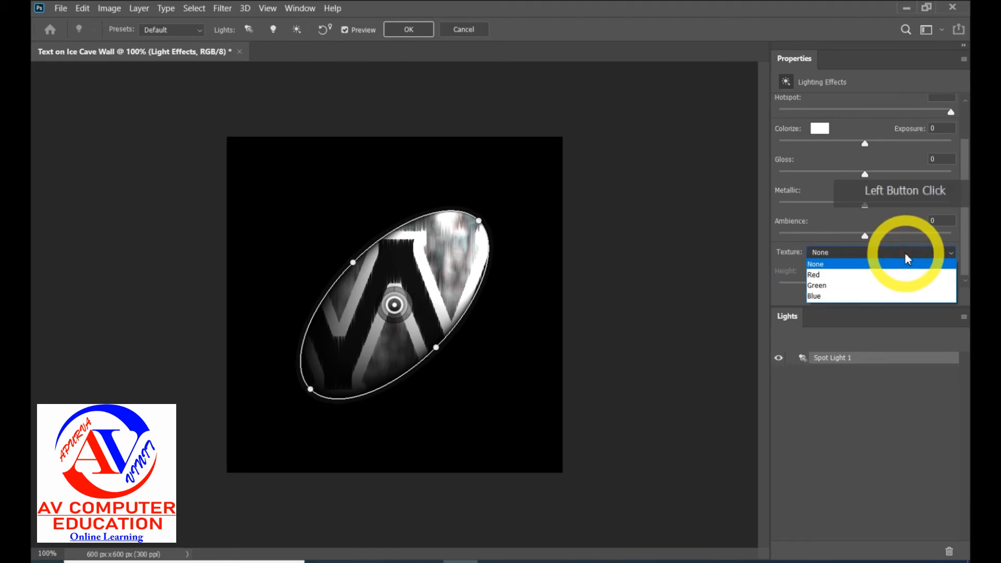
{"action": "left_click", "coordinate": [842, 296]}
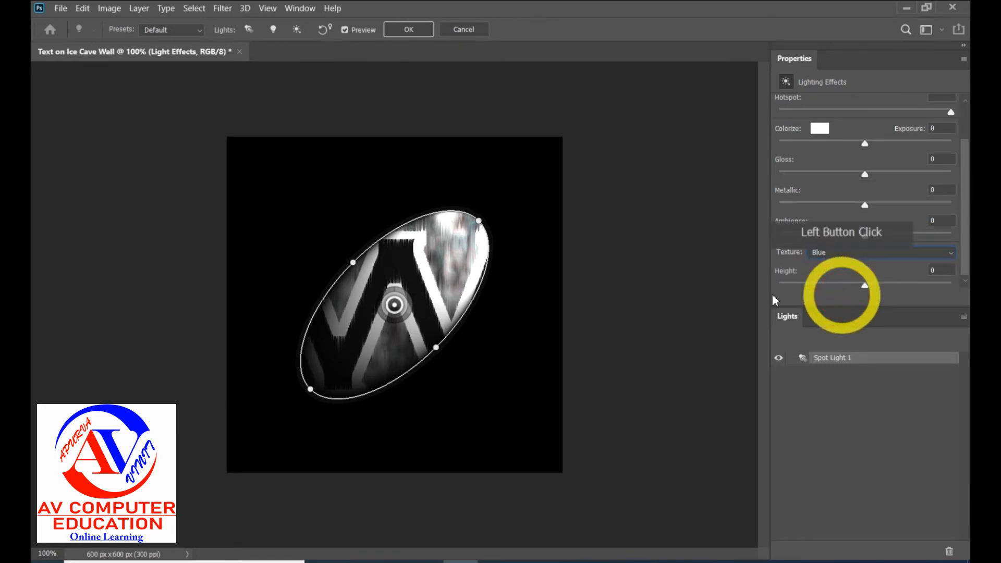
- Reshape and rotate the spot light into a wide, nearly horizontal ellipse enclosing the whole W and extending past the image's side edges
{"action": "left_click", "coordinate": [465, 303]}
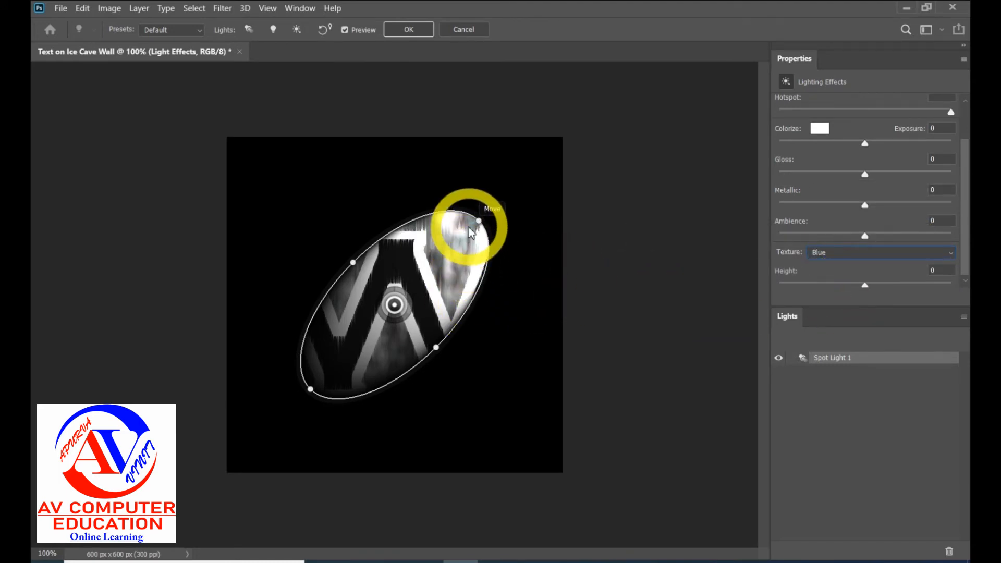
{"action": "left_click_drag", "start_coordinate": [479, 221], "coordinate": [537, 195]}
{"action": "left_click_drag", "start_coordinate": [353, 263], "coordinate": [299, 223]}
{"action": "mouse_move", "coordinate": [436, 352]}
{"action": "left_mouse_down"}
{"action": "mouse_move", "coordinate": [465, 390]}
{"action": "mouse_move", "coordinate": [432, 351]}
{"action": "mouse_move", "coordinate": [455, 358]}
{"action": "left_mouse_up"}
{"action": "left_click_drag", "start_coordinate": [312, 388], "coordinate": [192, 321]}
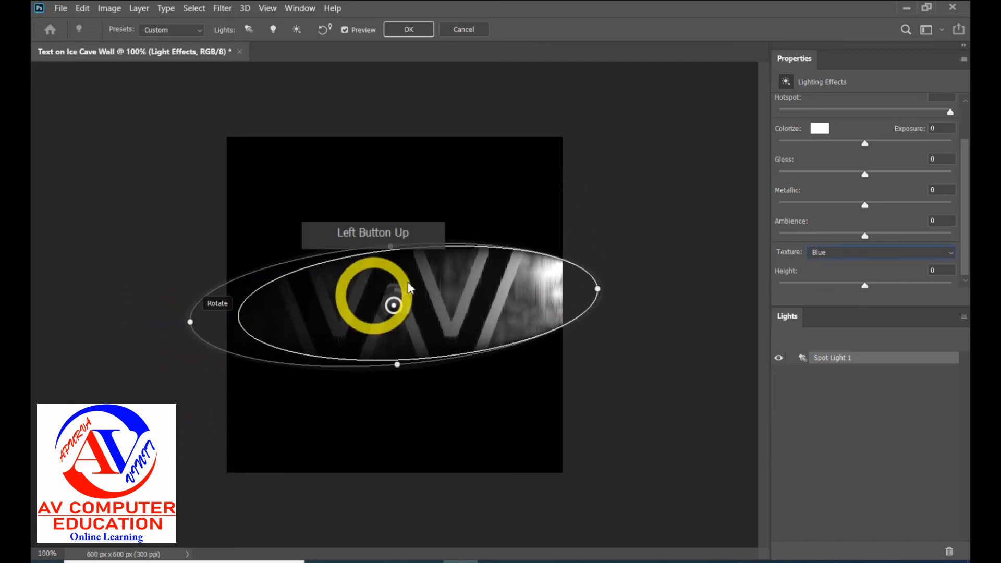
{"action": "left_click_drag", "start_coordinate": [393, 229], "coordinate": [382, 176]}
{"action": "left_click_drag", "start_coordinate": [192, 325], "coordinate": [192, 313]}
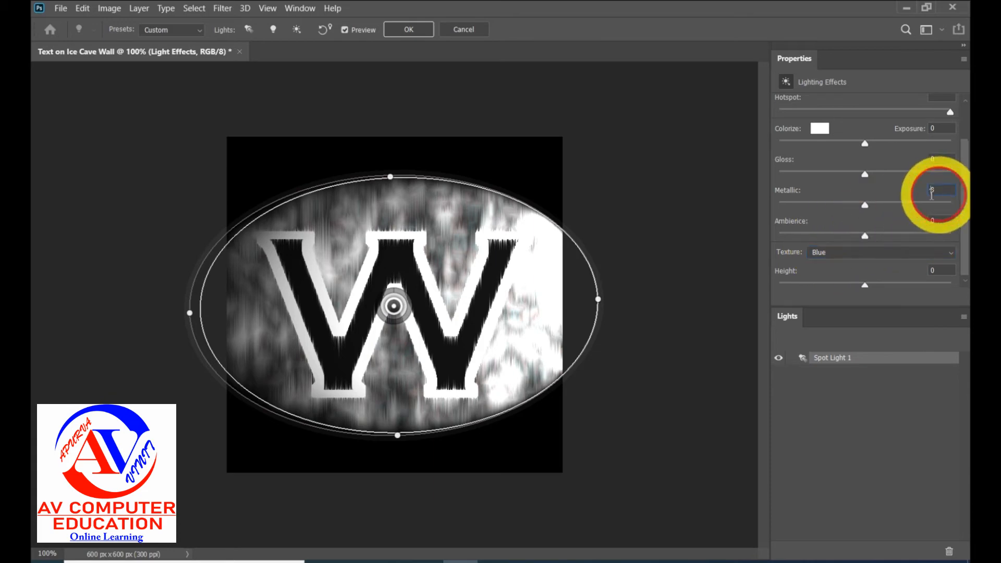
- Set the lighting's metallic value to 84, ambience to 9 and gloss to 84
{"action": "left_click", "coordinate": [925, 192]}
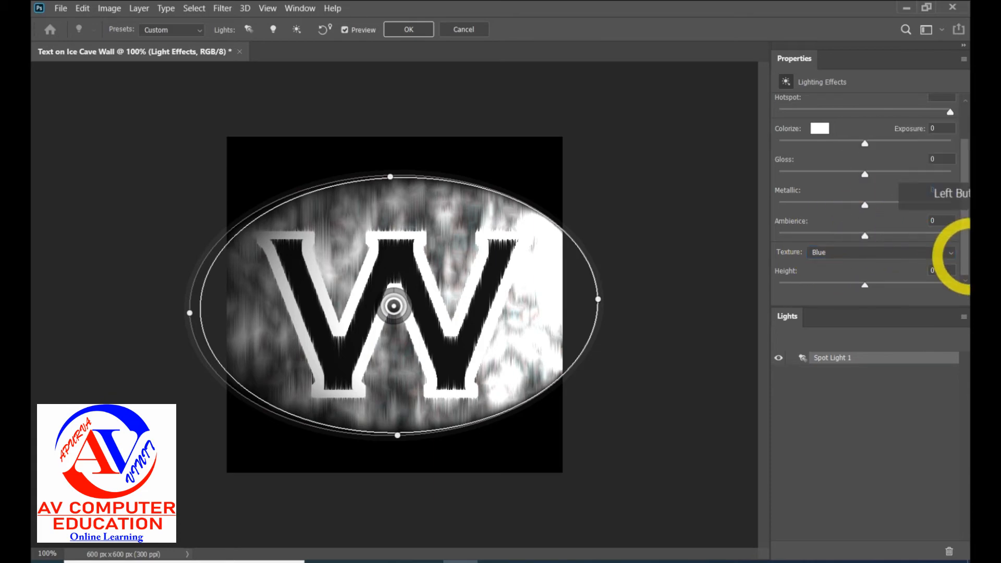
{"action": "type", "text": "84"}
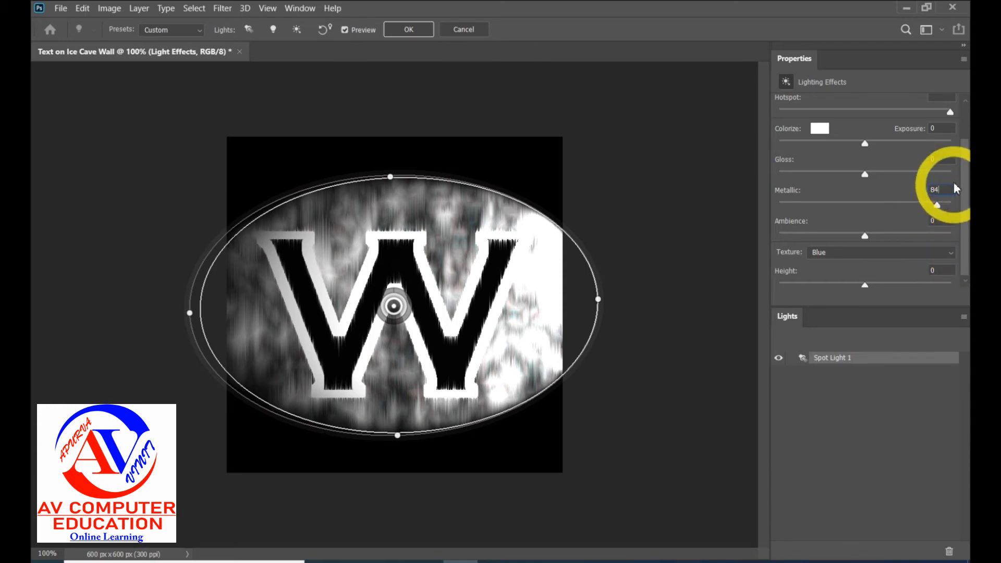
{"action": "left_click", "coordinate": [962, 199]}
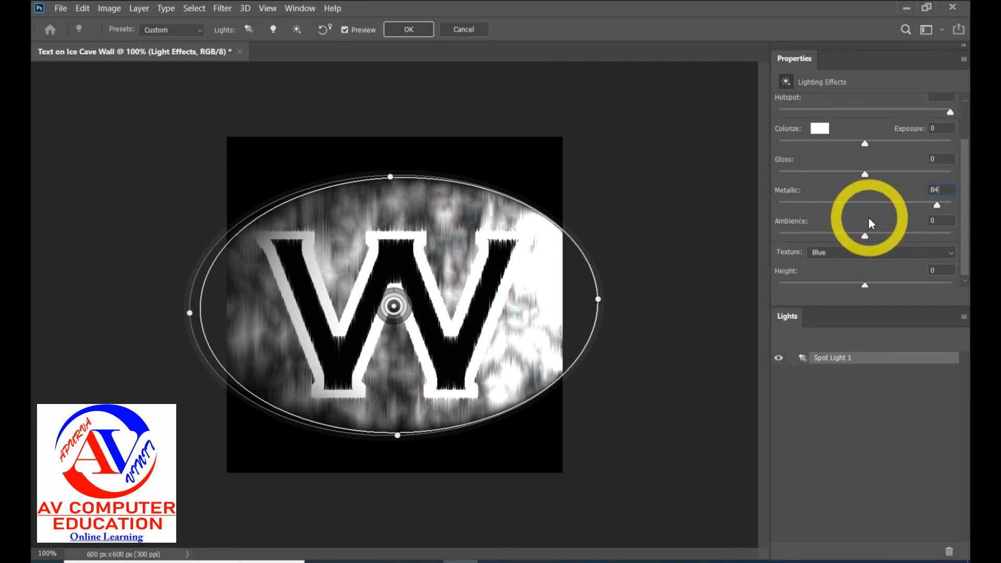
{"action": "left_click", "coordinate": [911, 221]}
{"action": "type", "text": "9"}
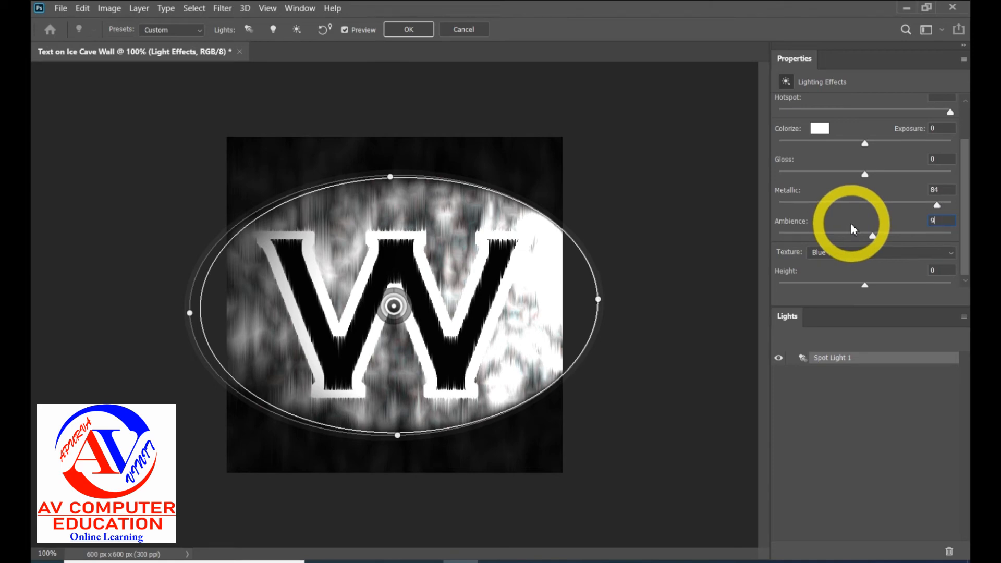
{"action": "left_click", "coordinate": [934, 157]}
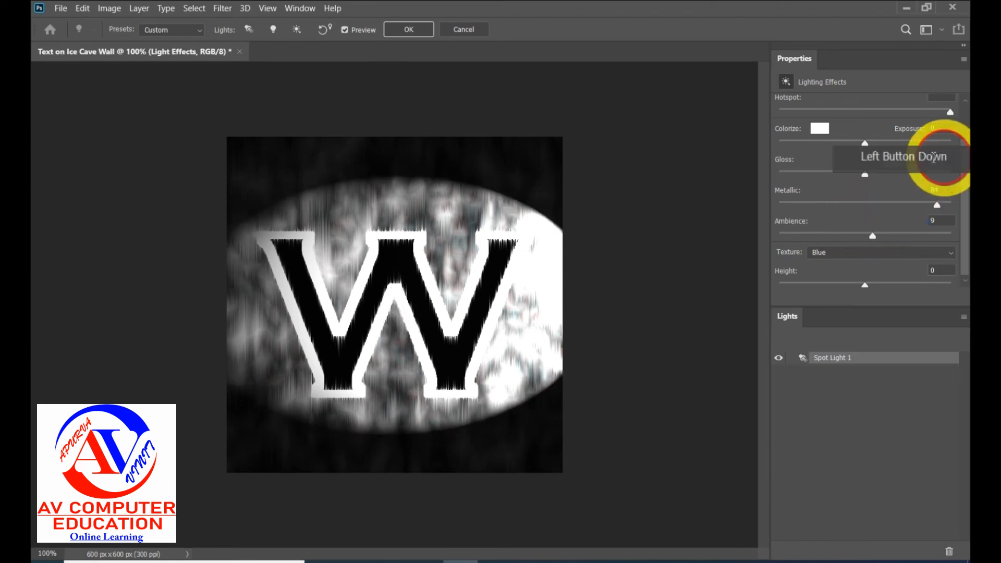
{"action": "type", "text": "8"}
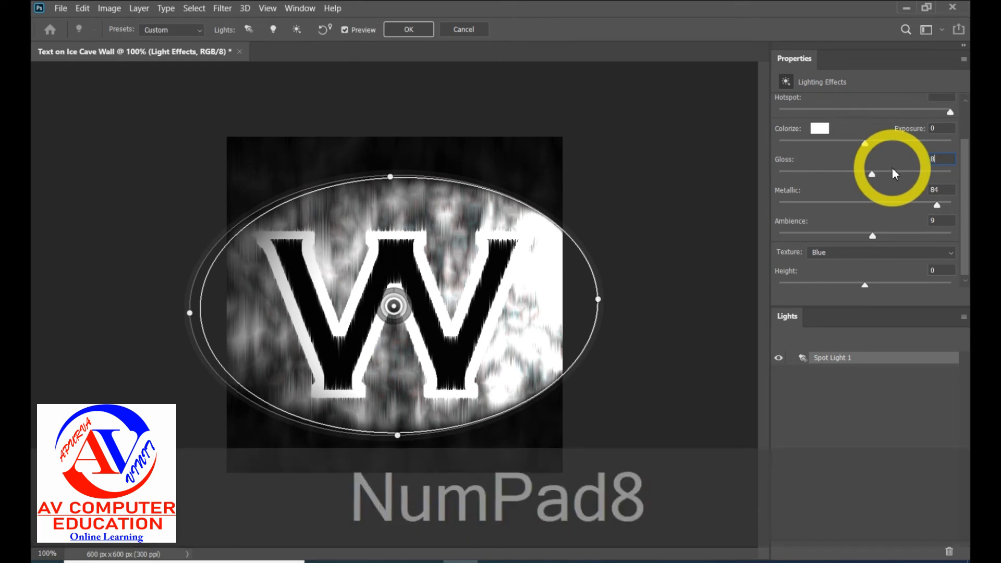
{"action": "type", "text": "4"}
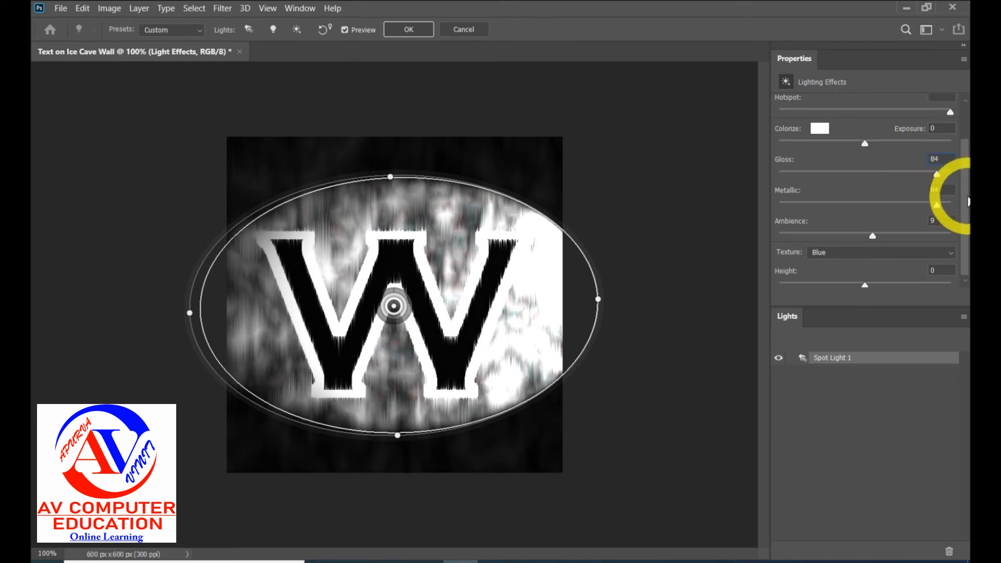
- Set the lighting's Colorize color to a bright blue, RGB 8, 78, 236
{"action": "left_click_drag", "start_coordinate": [969, 199], "coordinate": [968, 156]}
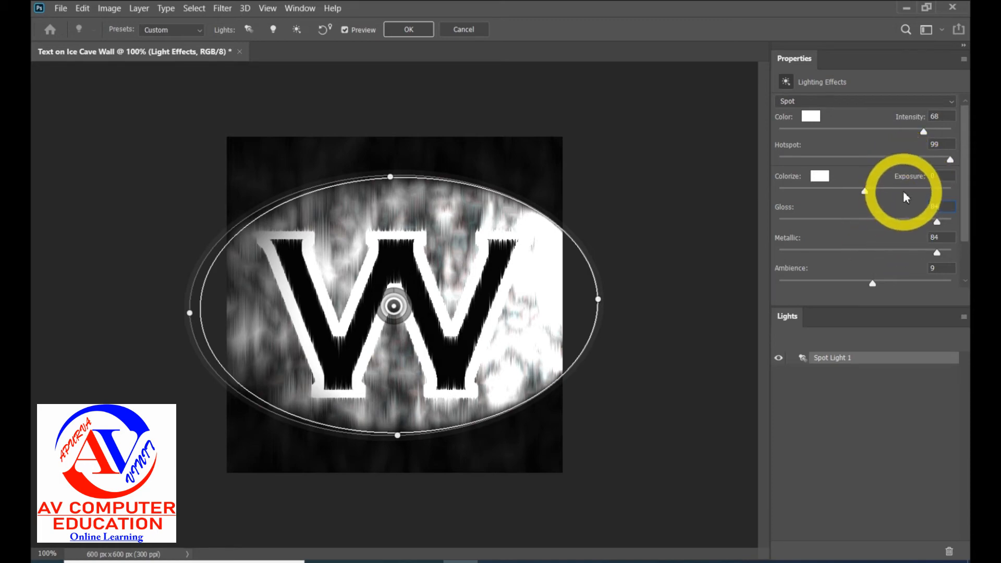
{"action": "scroll", "coordinate": [904, 192], "scroll_direction": "down", "scroll_amount": 2}
{"action": "scroll", "coordinate": [904, 192], "scroll_direction": "up", "scroll_amount": 2}
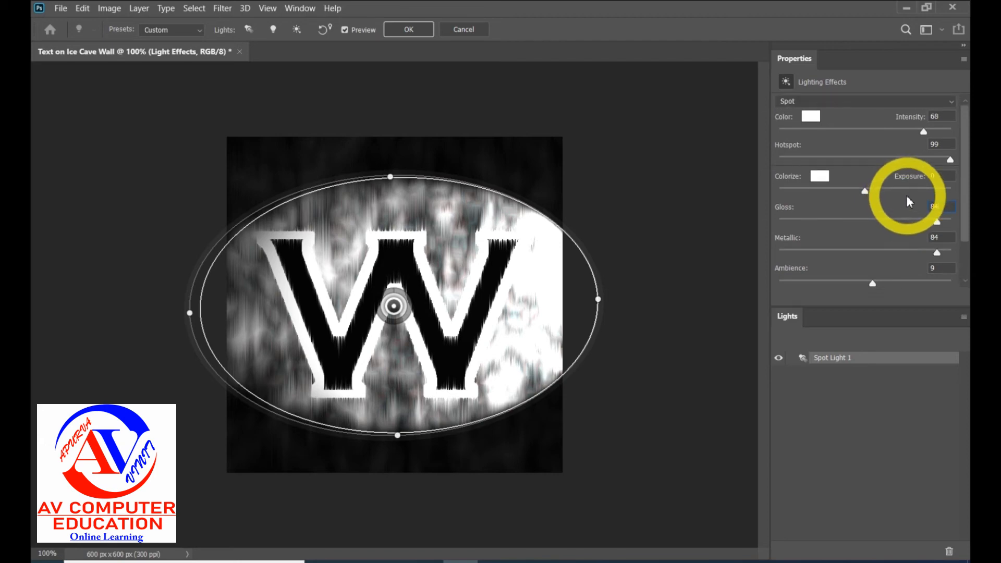
{"action": "scroll", "coordinate": [910, 198], "scroll_direction": "down", "scroll_amount": 2}
{"action": "scroll", "coordinate": [909, 224], "scroll_direction": "up", "scroll_amount": 2}
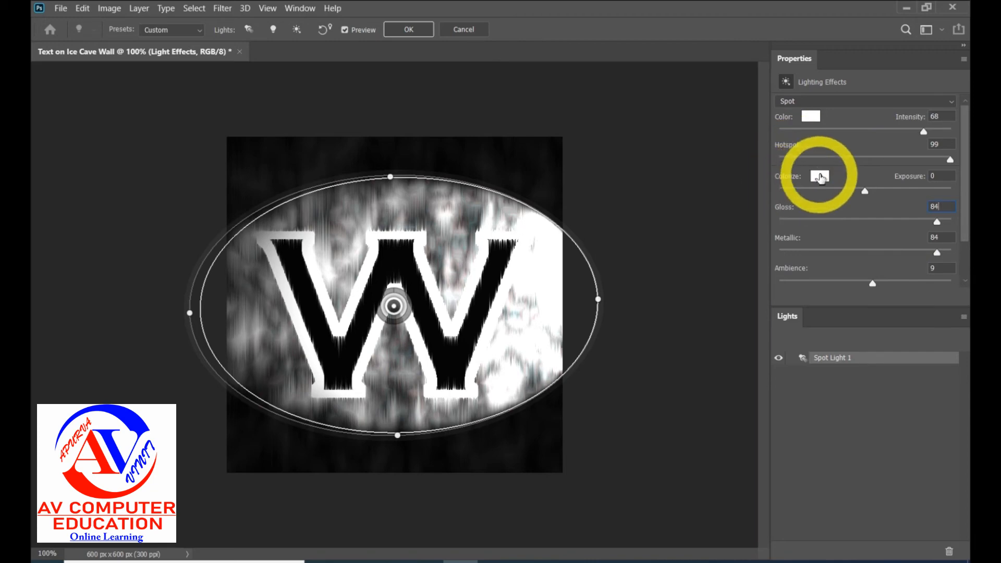
{"action": "left_click", "coordinate": [820, 176]}
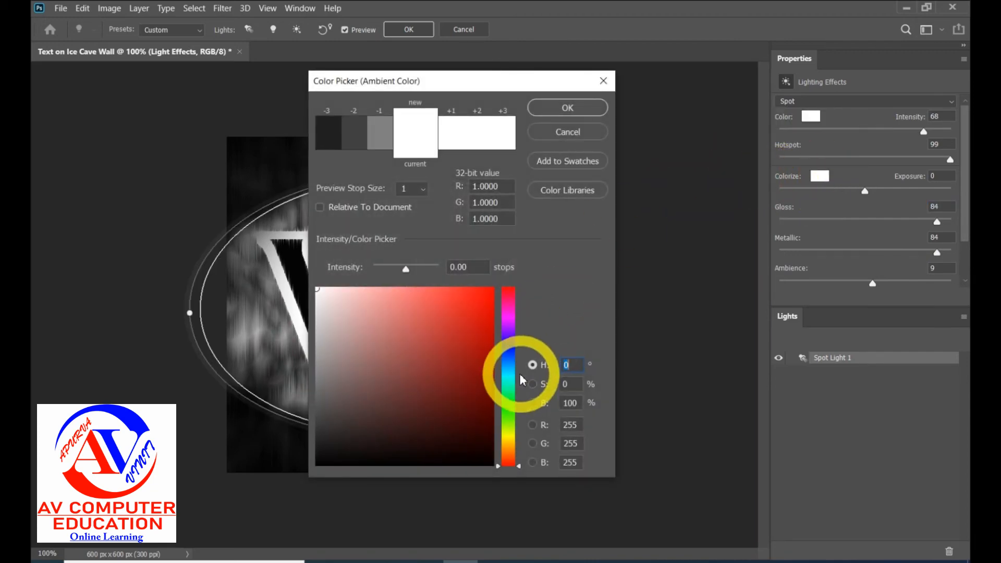
{"action": "left_click", "coordinate": [511, 357]}
{"action": "left_click", "coordinate": [476, 324]}
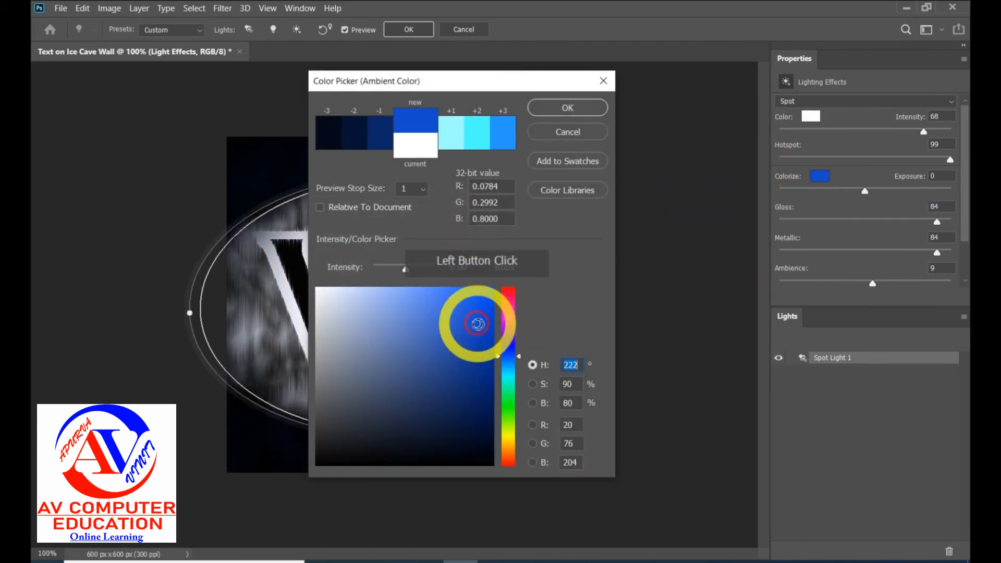
{"action": "left_click", "coordinate": [487, 299]}
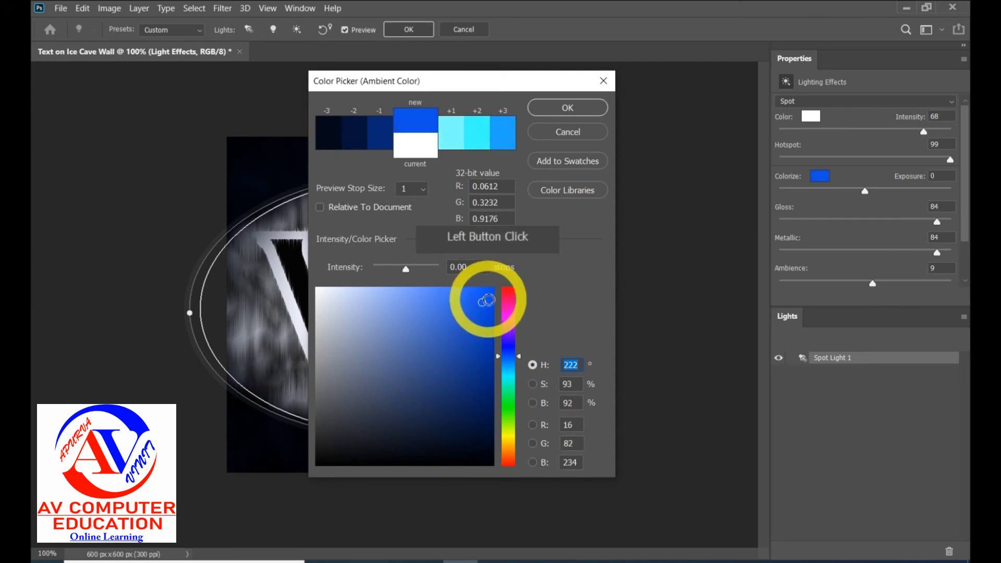
{"action": "left_click", "coordinate": [478, 346]}
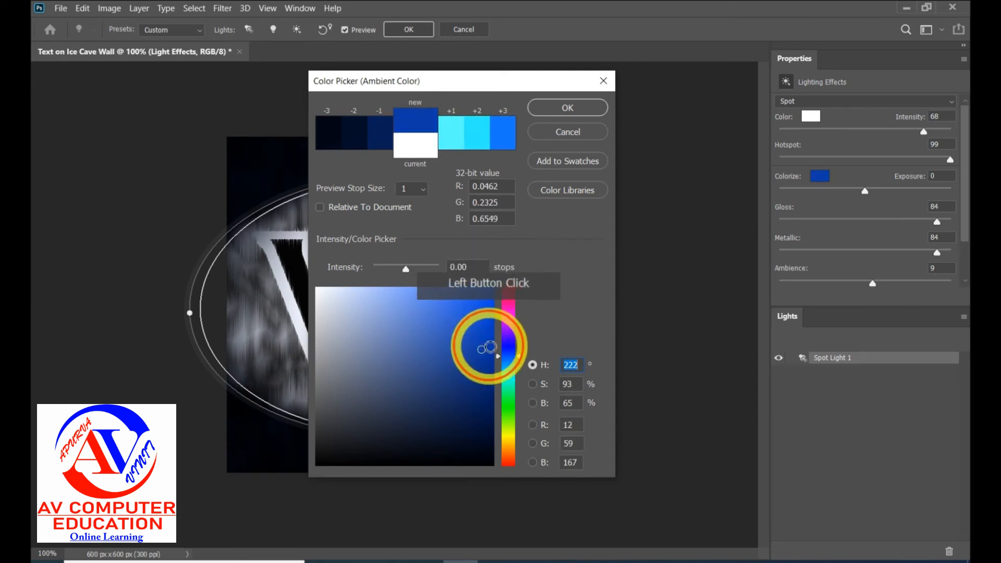
{"action": "double_click", "coordinate": [488, 346]}
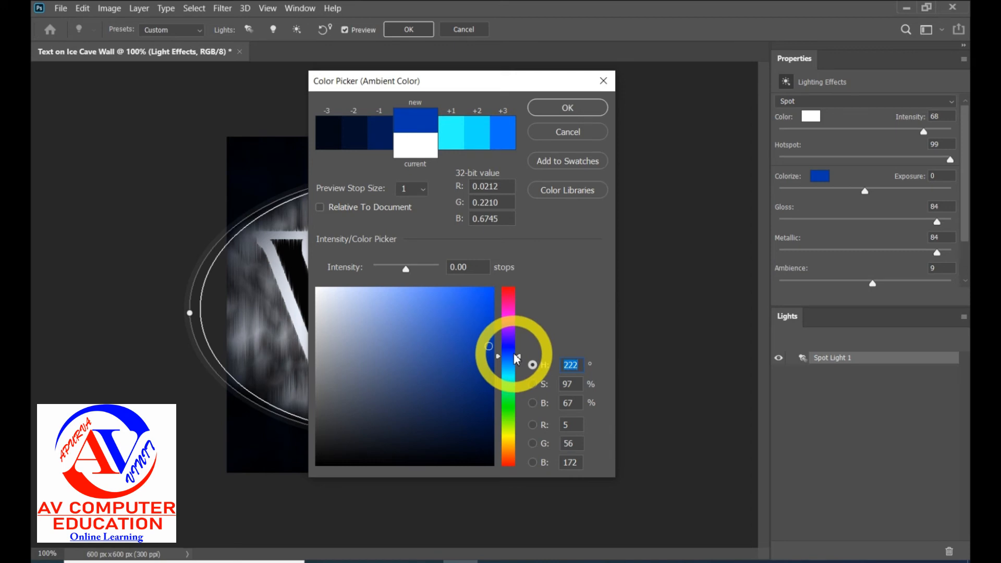
{"action": "left_click", "coordinate": [487, 301]}
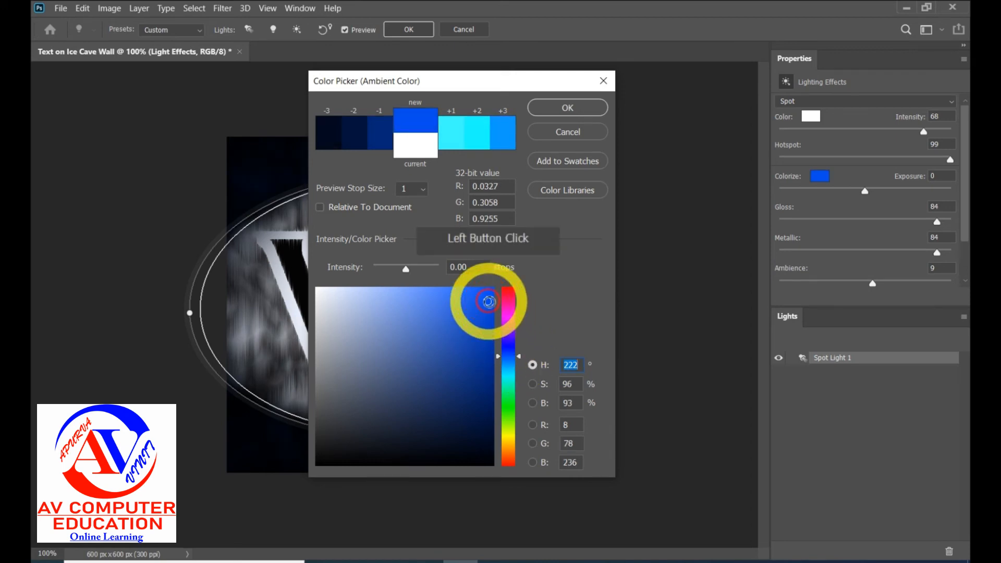
{"action": "left_click", "coordinate": [586, 105]}
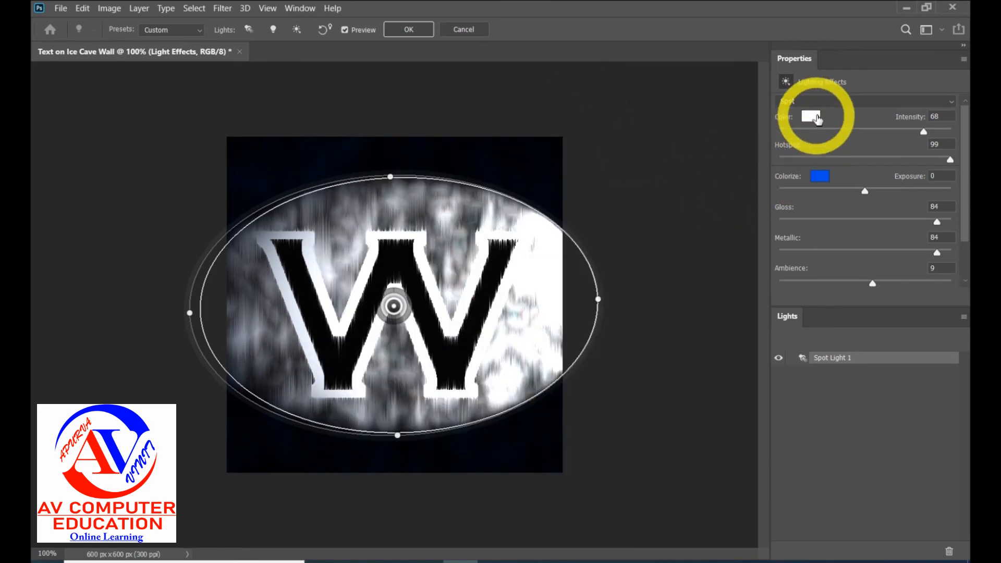
- Set the spot light's color to a deep blue, RGB 8, 28, 224
{"action": "left_click", "coordinate": [815, 116]}
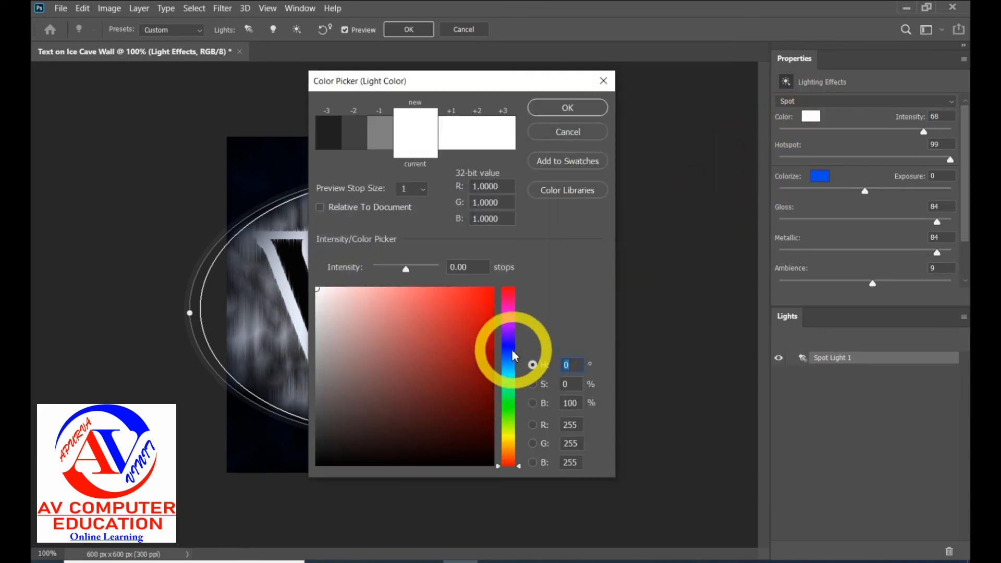
{"action": "left_click", "coordinate": [500, 349]}
{"action": "left_click", "coordinate": [489, 310]}
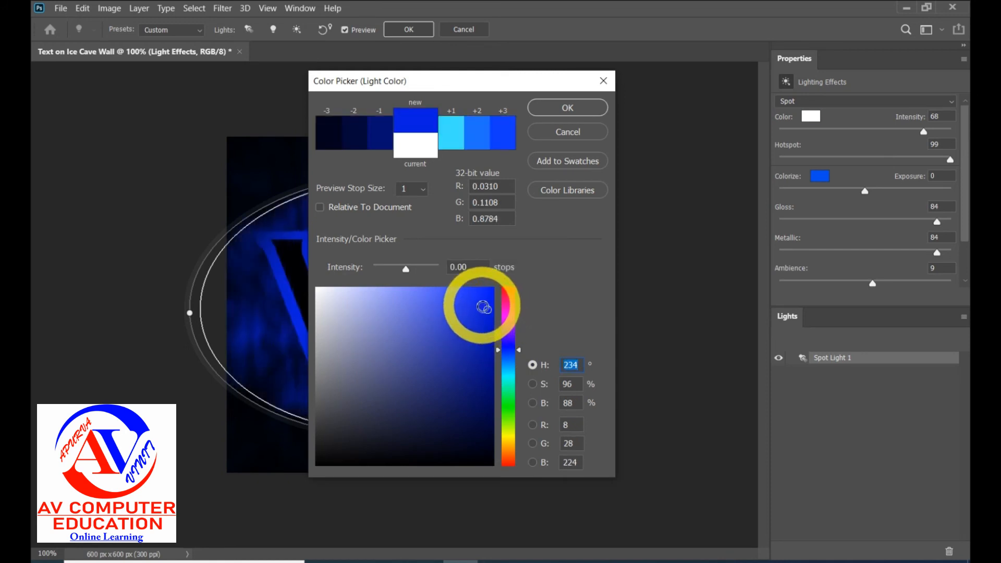
{"action": "left_click", "coordinate": [584, 107]}
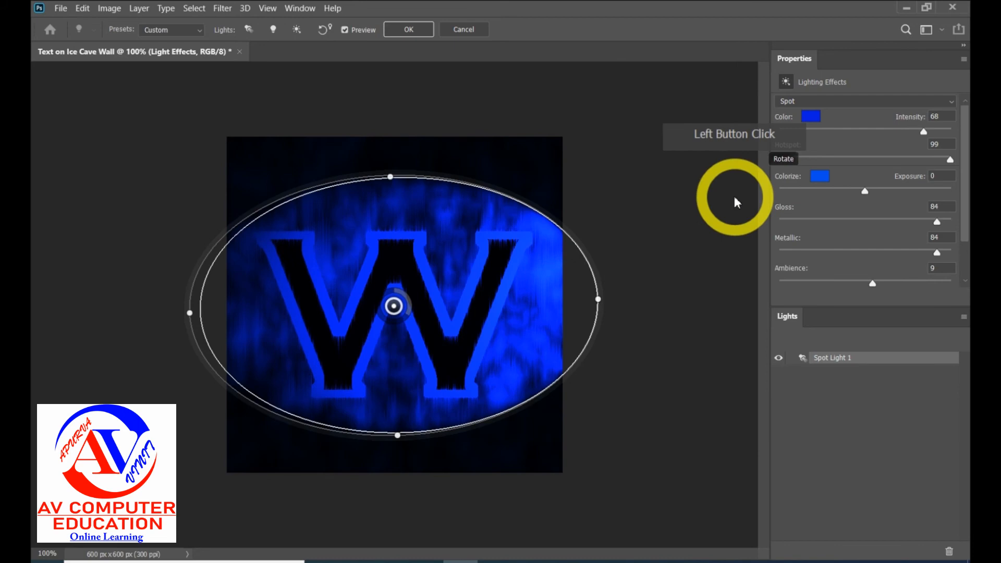
- Try lighter blue shades for the spot light and set its color to sky blue, RGB 92, 152, 252
{"action": "left_click", "coordinate": [811, 116]}
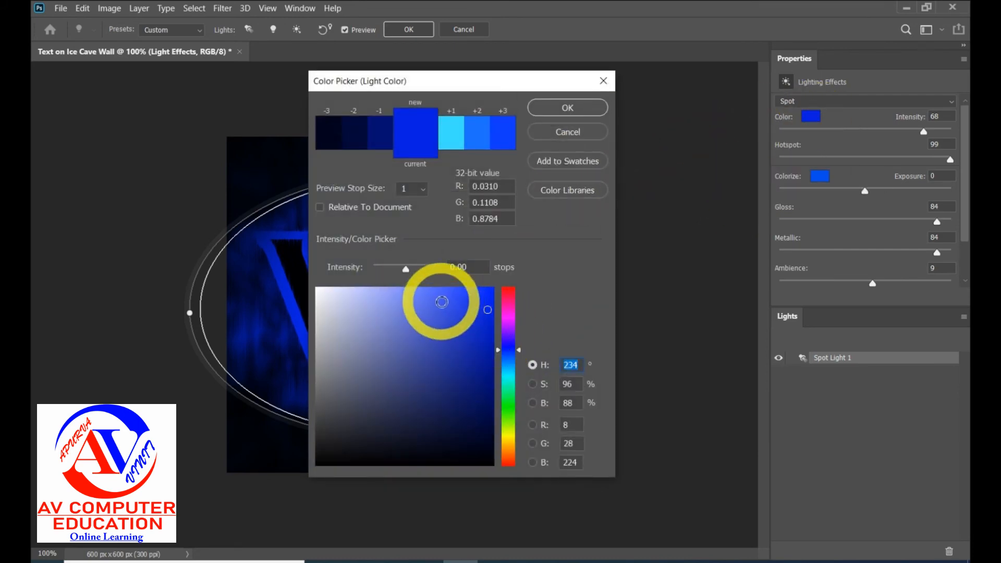
{"action": "left_click", "coordinate": [442, 301]}
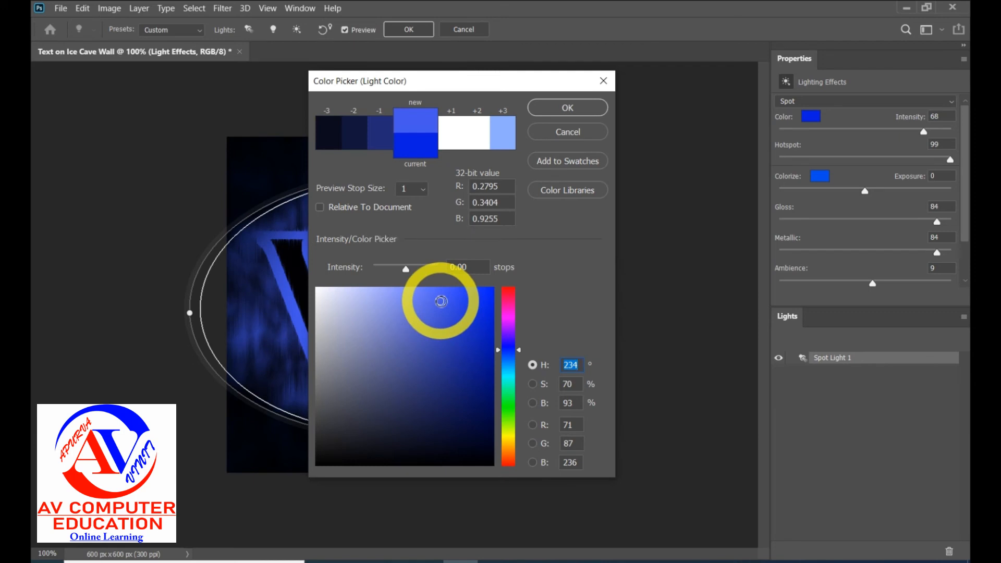
{"action": "left_click", "coordinate": [452, 295]}
{"action": "left_click", "coordinate": [419, 291]}
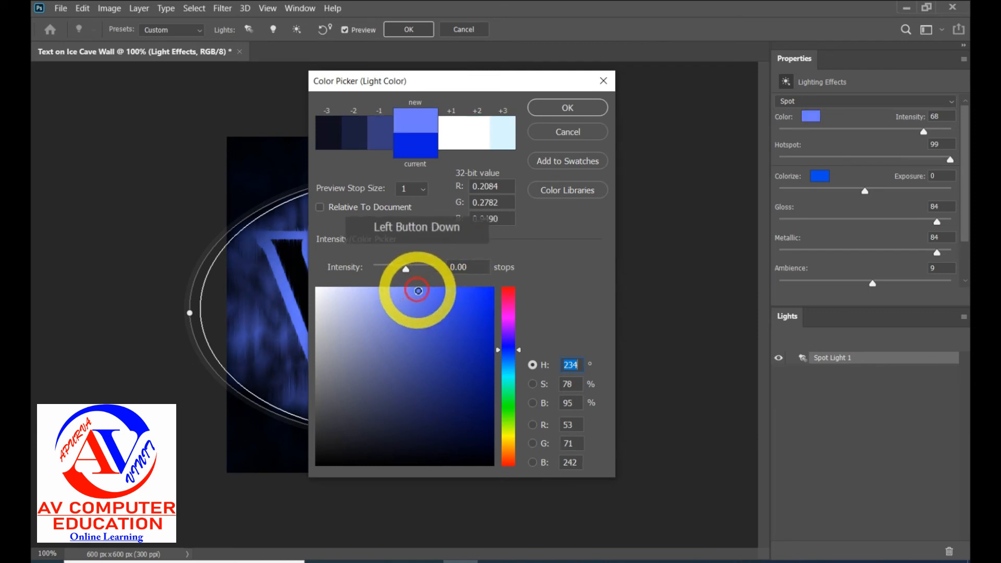
{"action": "left_click", "coordinate": [403, 290]}
{"action": "left_click", "coordinate": [395, 290]}
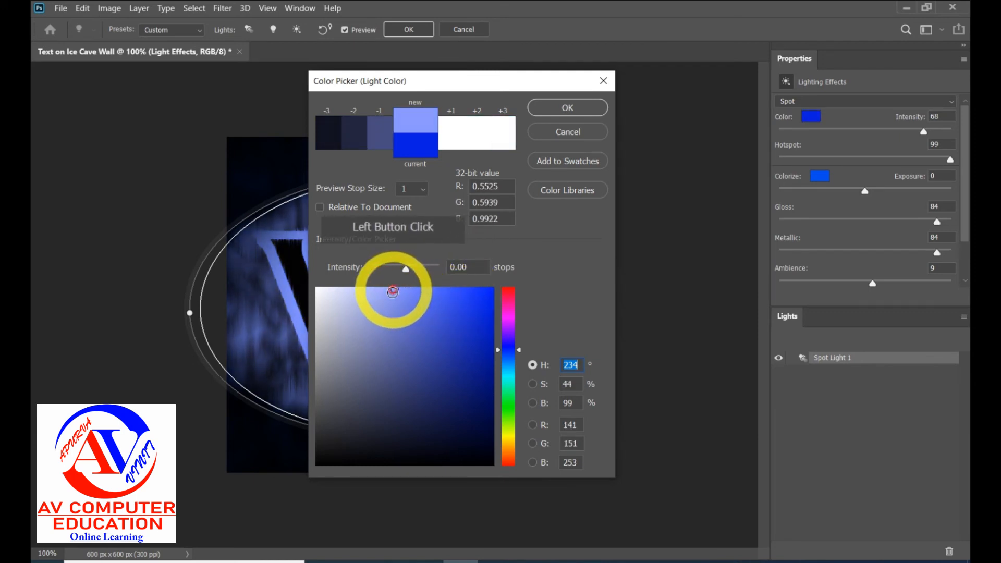
{"action": "left_click", "coordinate": [412, 290]}
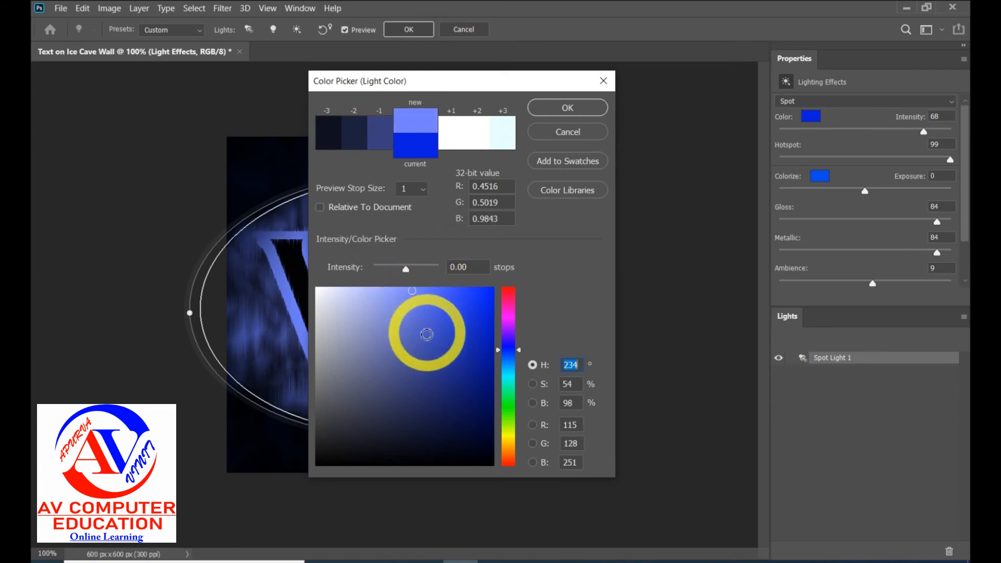
{"action": "left_click", "coordinate": [414, 355]}
{"action": "double_click", "coordinate": [385, 328]}
{"action": "left_click", "coordinate": [376, 317]}
{"action": "left_click", "coordinate": [368, 312]}
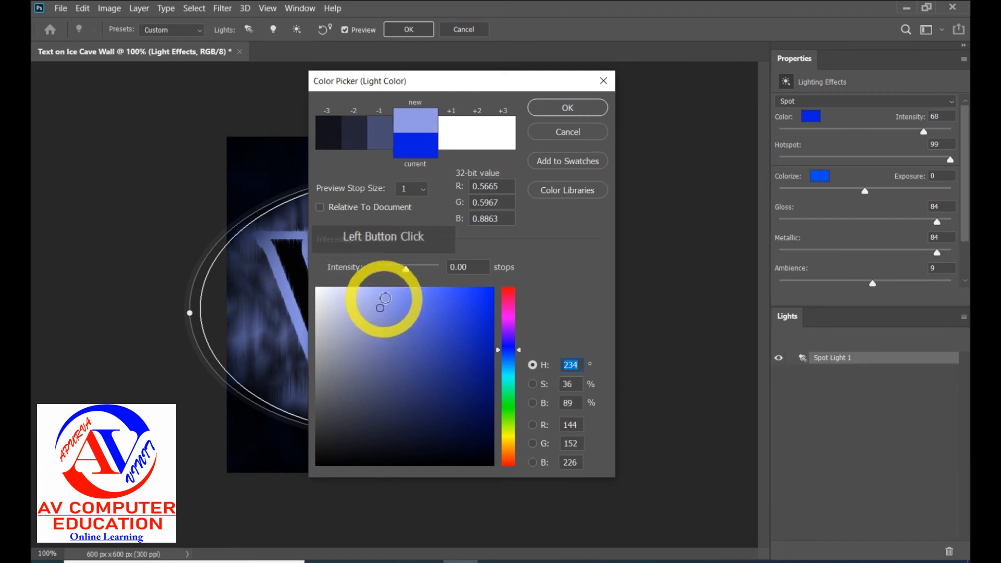
{"action": "left_click", "coordinate": [387, 291]}
{"action": "left_click_drag", "start_coordinate": [387, 291], "coordinate": [431, 290]}
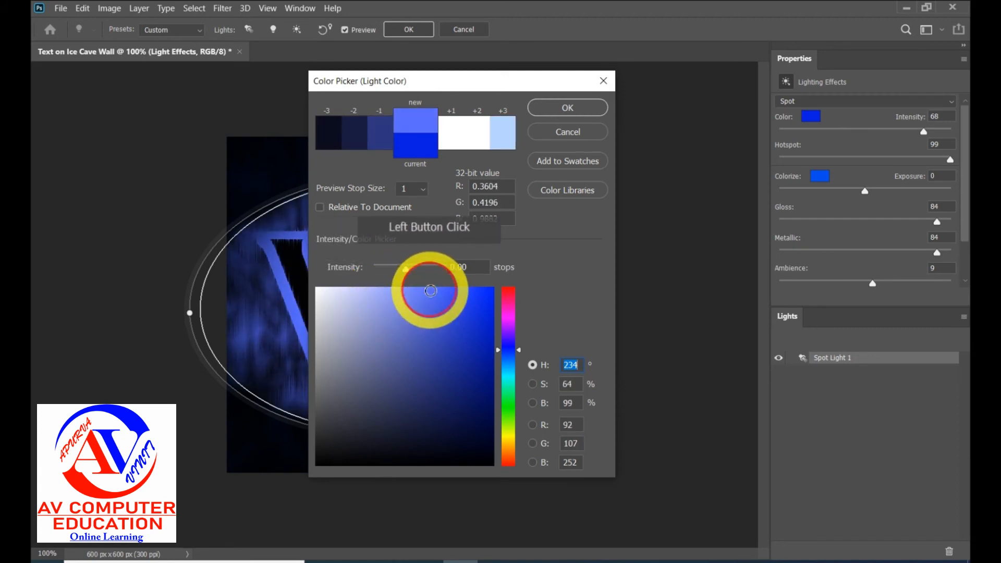
{"action": "left_click", "coordinate": [520, 347]}
{"action": "left_click_drag", "start_coordinate": [521, 347], "coordinate": [514, 359]}
{"action": "left_click_drag", "start_coordinate": [491, 78], "coordinate": [721, 77]}
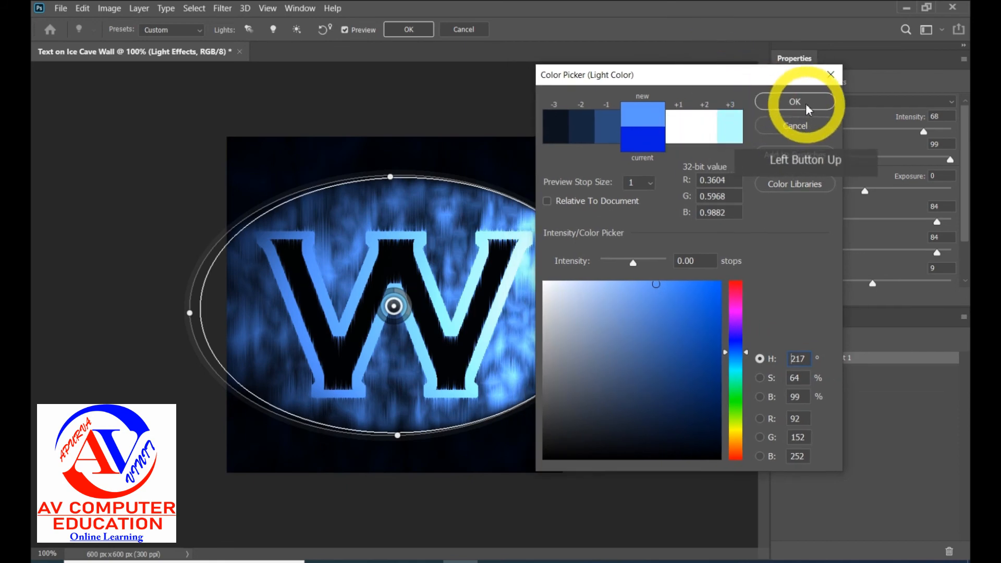
{"action": "left_click", "coordinate": [795, 101]}
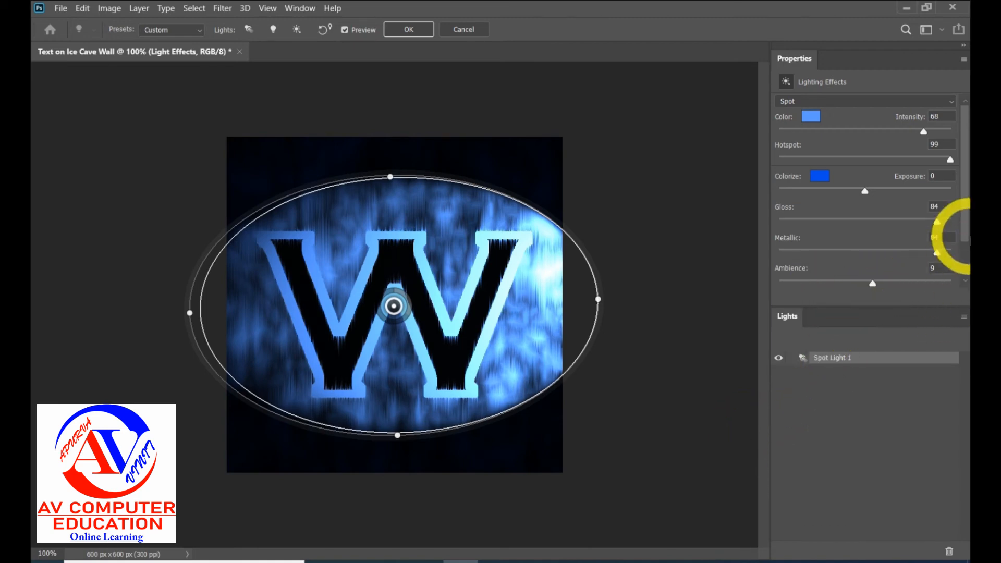
- Set the lighting texture height to 100
{"action": "left_click_drag", "start_coordinate": [967, 238], "coordinate": [881, 280]}
{"action": "left_click_drag", "start_coordinate": [945, 270], "coordinate": [907, 267]}
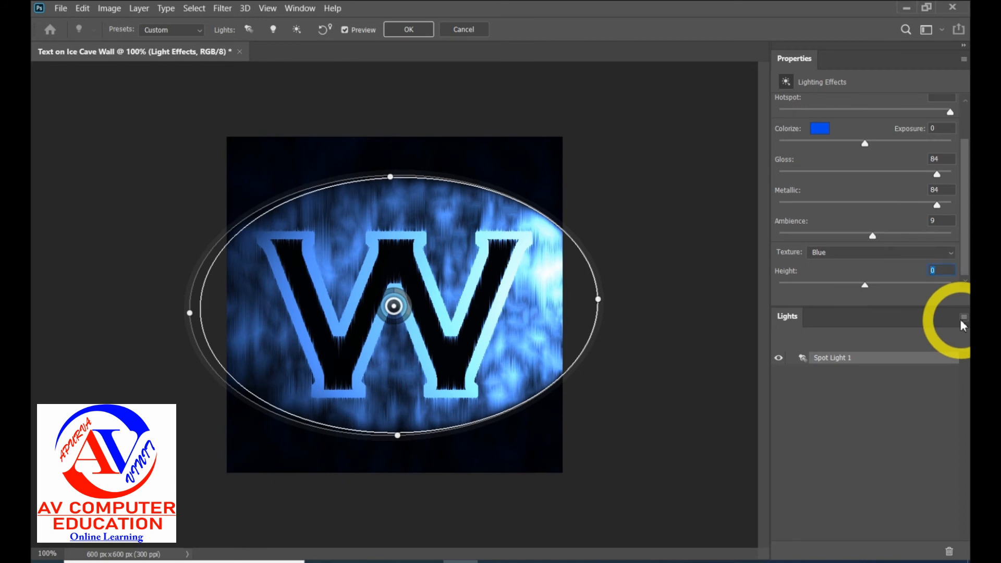
{"action": "type", "text": "100"}
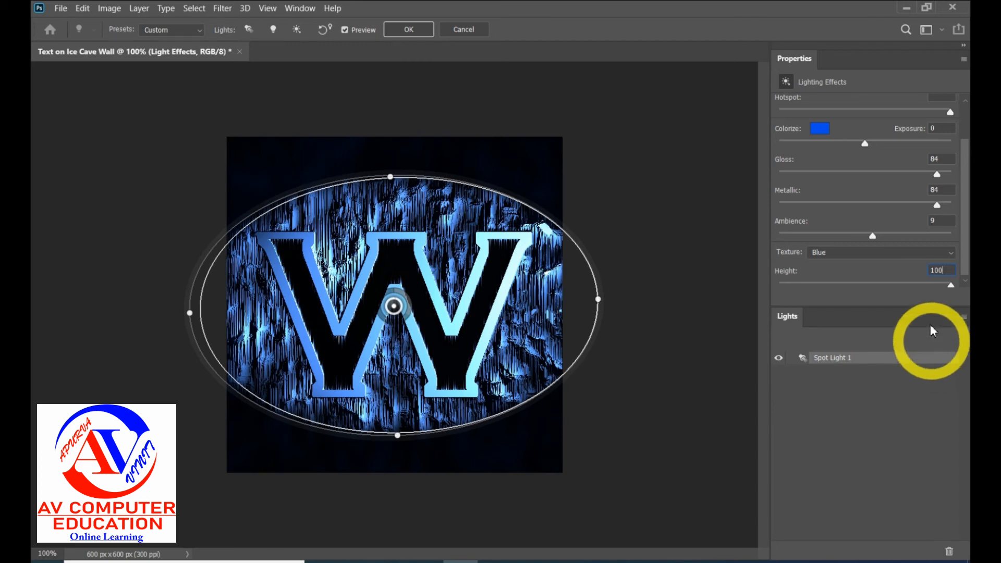
- Set the lighting's Colorize color to a more violet blue, RGB 19, 14, 230
{"action": "left_click", "coordinate": [819, 129]}
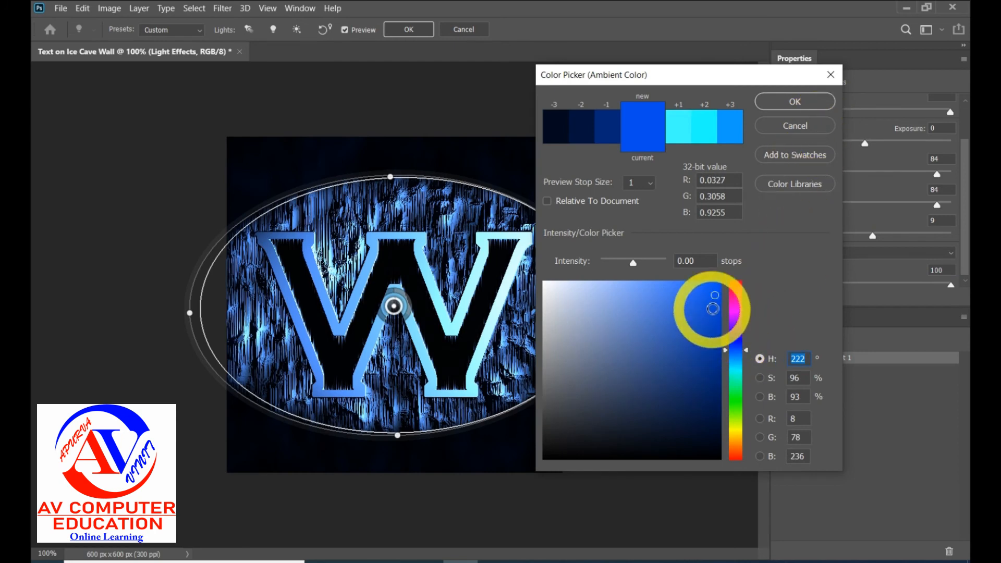
{"action": "left_click", "coordinate": [716, 308]}
{"action": "left_click_drag", "start_coordinate": [717, 308], "coordinate": [719, 286]}
{"action": "left_click", "coordinate": [718, 286]}
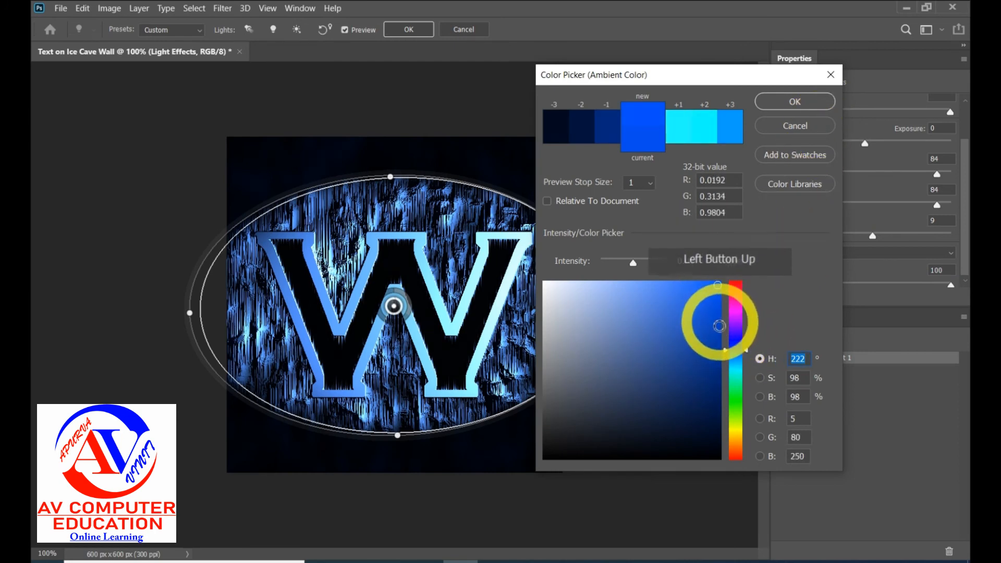
{"action": "left_click", "coordinate": [750, 340]}
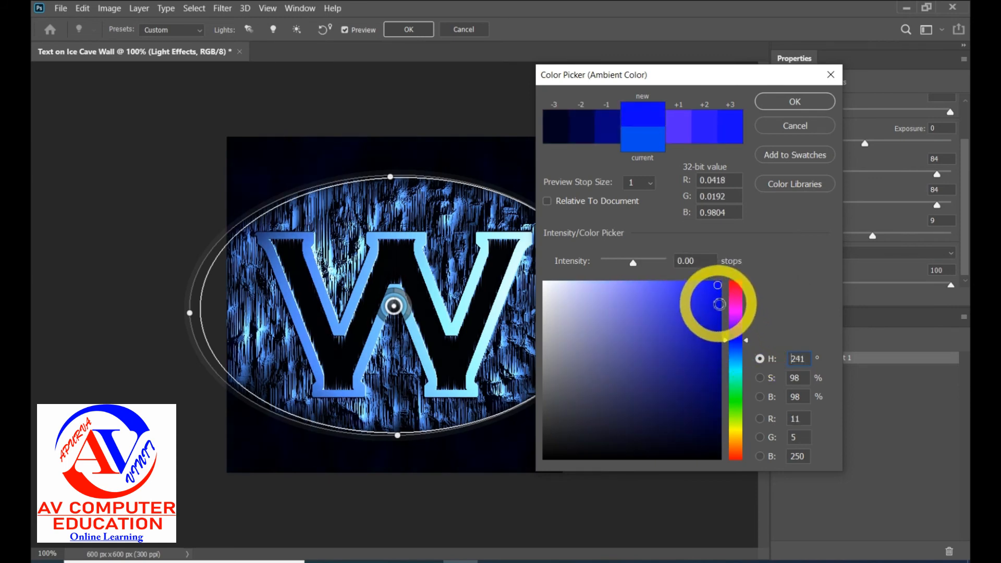
{"action": "left_click", "coordinate": [711, 299]}
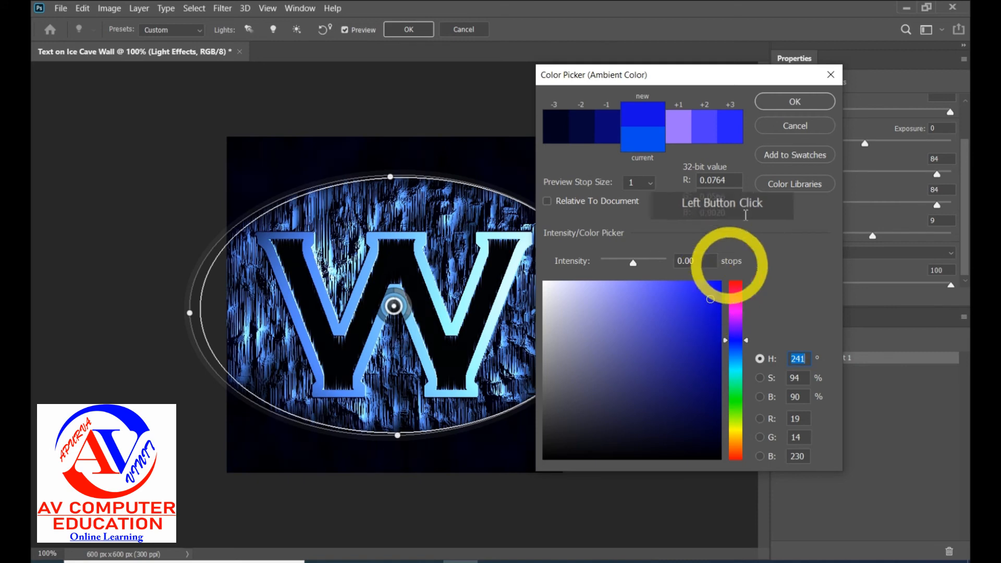
{"action": "left_click", "coordinate": [797, 100]}
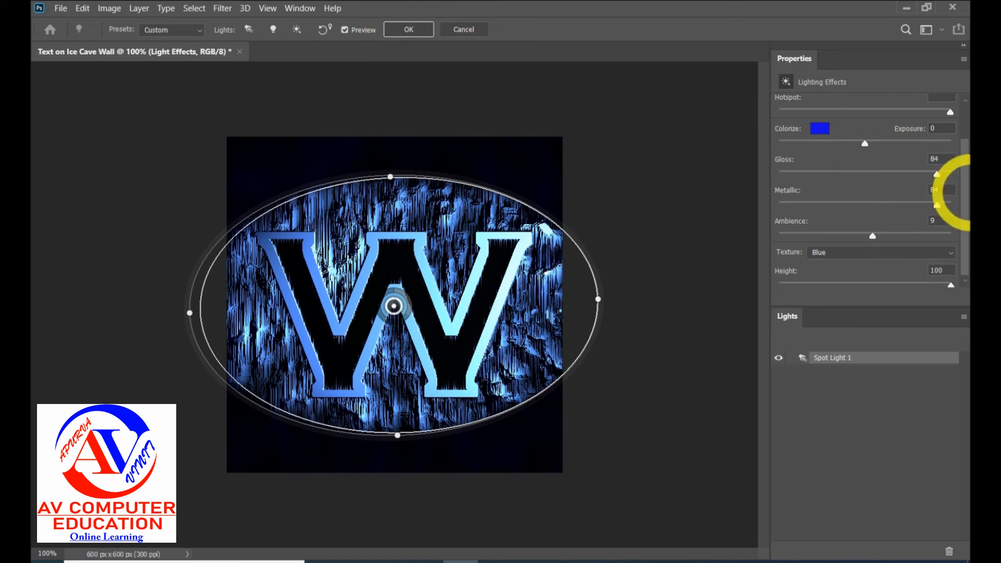
- Set the lighting's exposure to -47
{"action": "left_click_drag", "start_coordinate": [967, 205], "coordinate": [967, 177]}
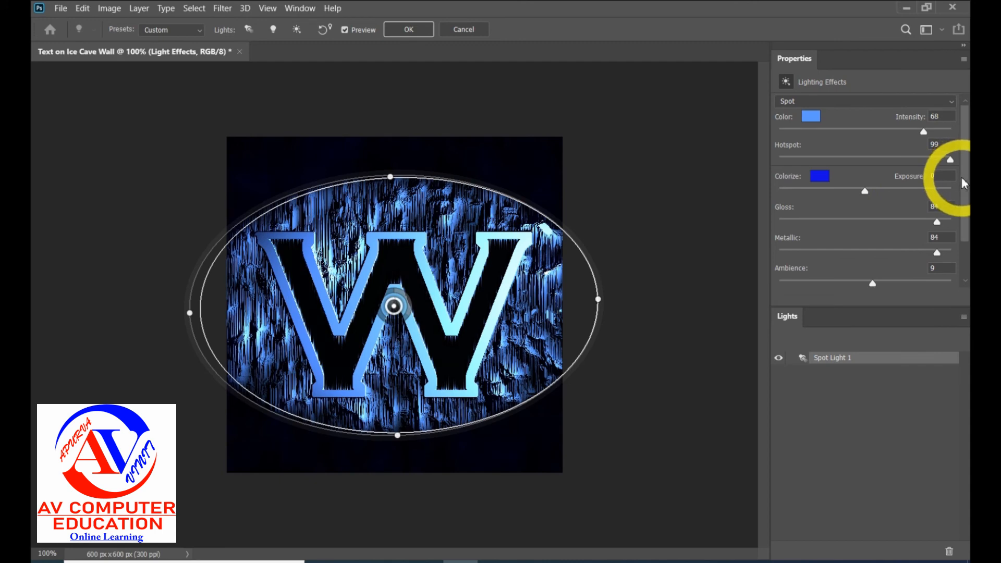
{"action": "left_click_drag", "start_coordinate": [964, 184], "coordinate": [964, 201]}
{"action": "left_click_drag", "start_coordinate": [963, 225], "coordinate": [956, 365]}
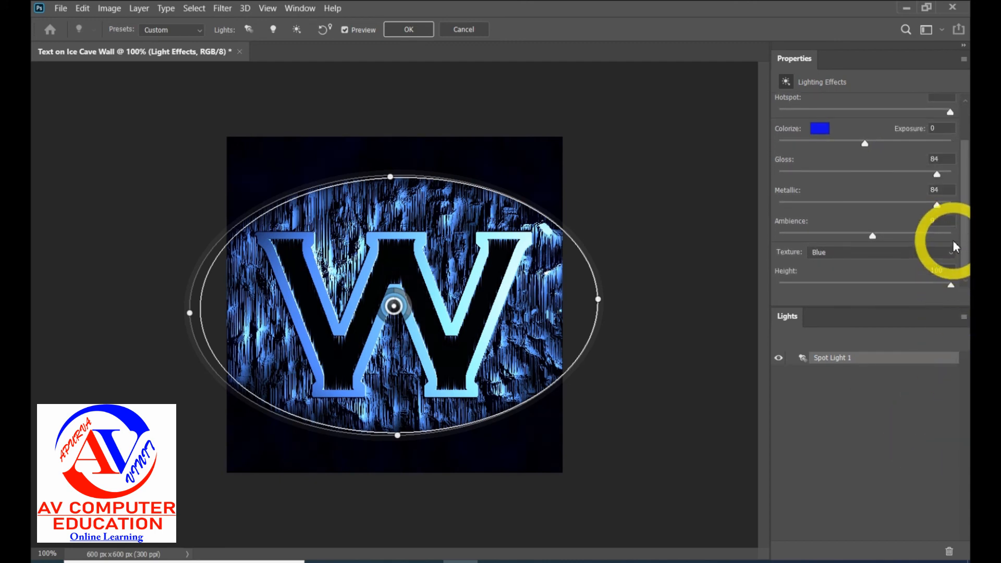
{"action": "left_click_drag", "start_coordinate": [964, 240], "coordinate": [966, 220]}
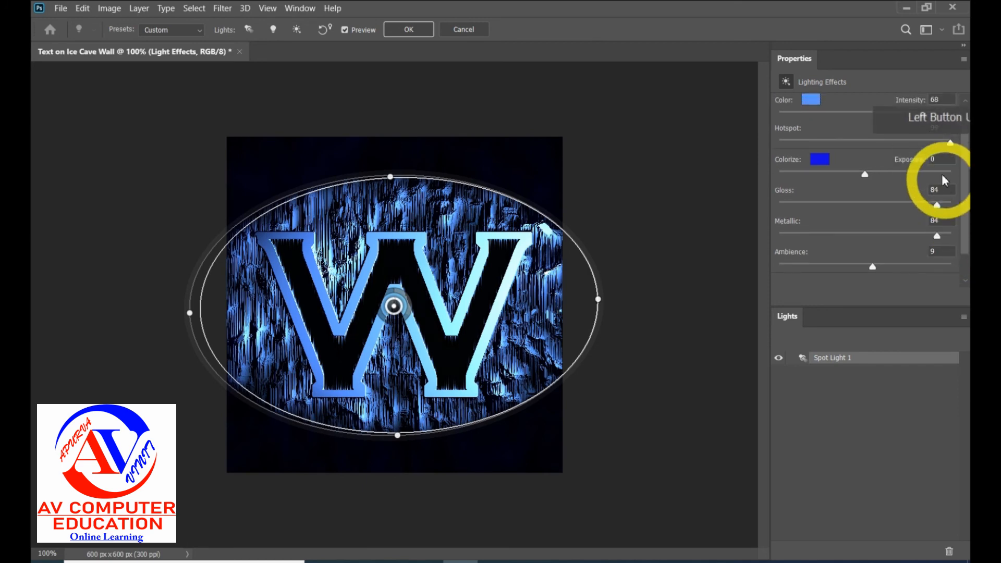
{"action": "left_click_drag", "start_coordinate": [939, 159], "coordinate": [908, 156]}
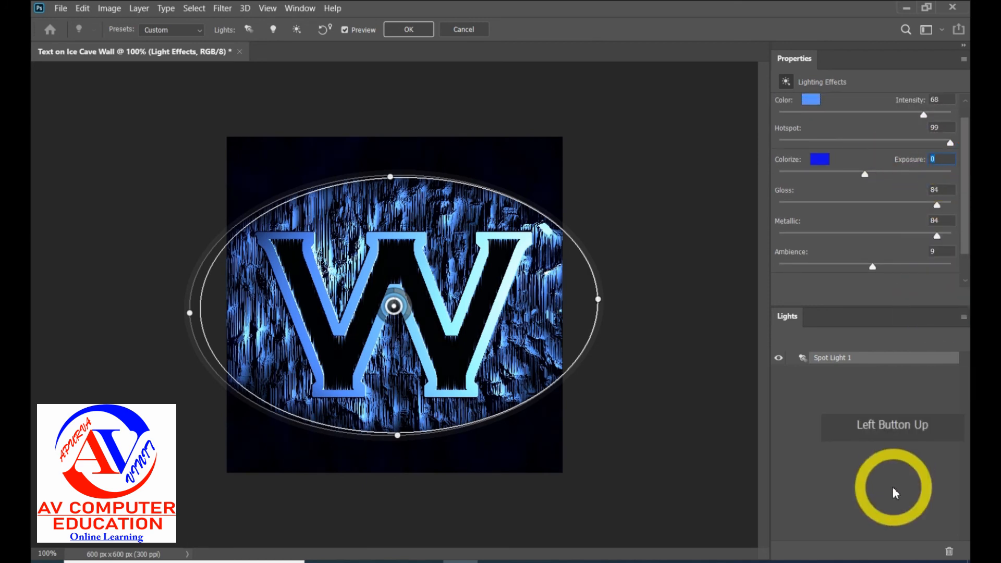
{"action": "type", "text": "-47"}
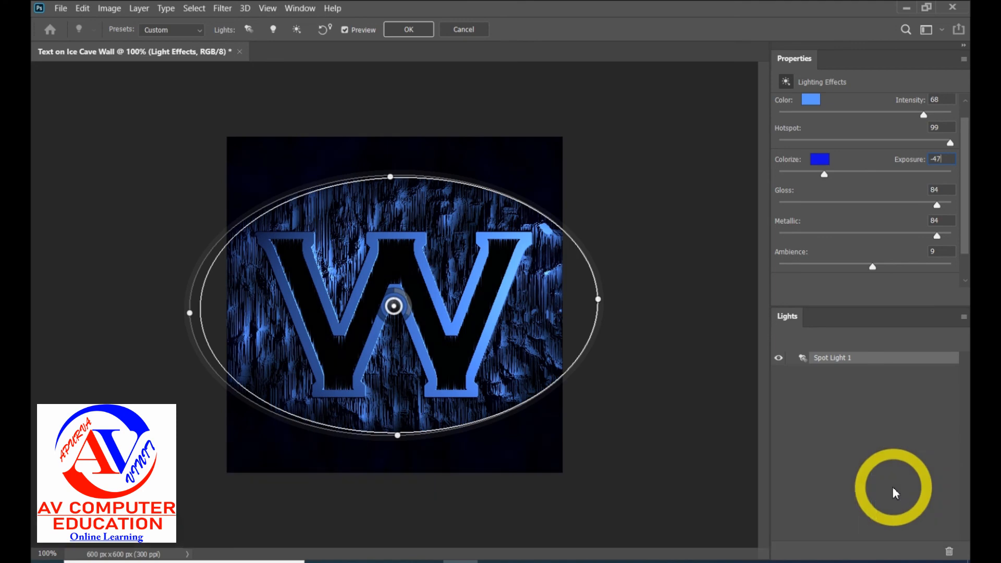
{"action": "key", "text": "BackSpace"}
{"action": "key", "text": "BackSpace"}
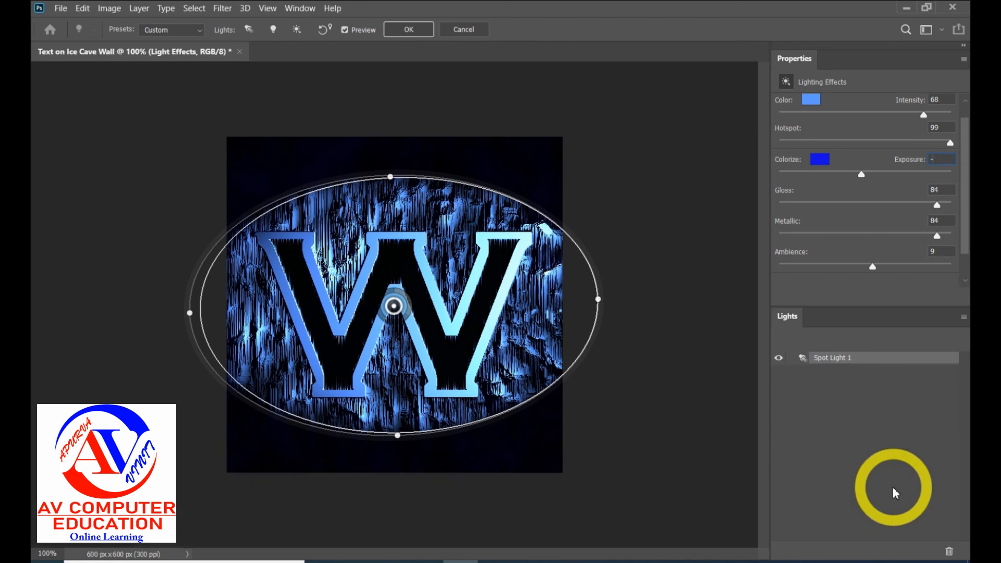
{"action": "type", "text": "4"}
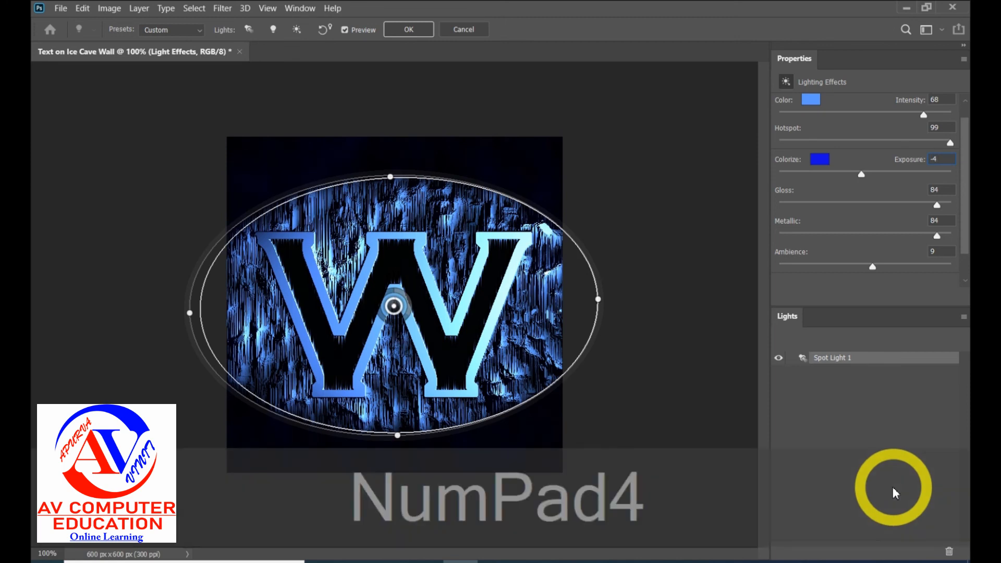
{"action": "type", "text": "7"}
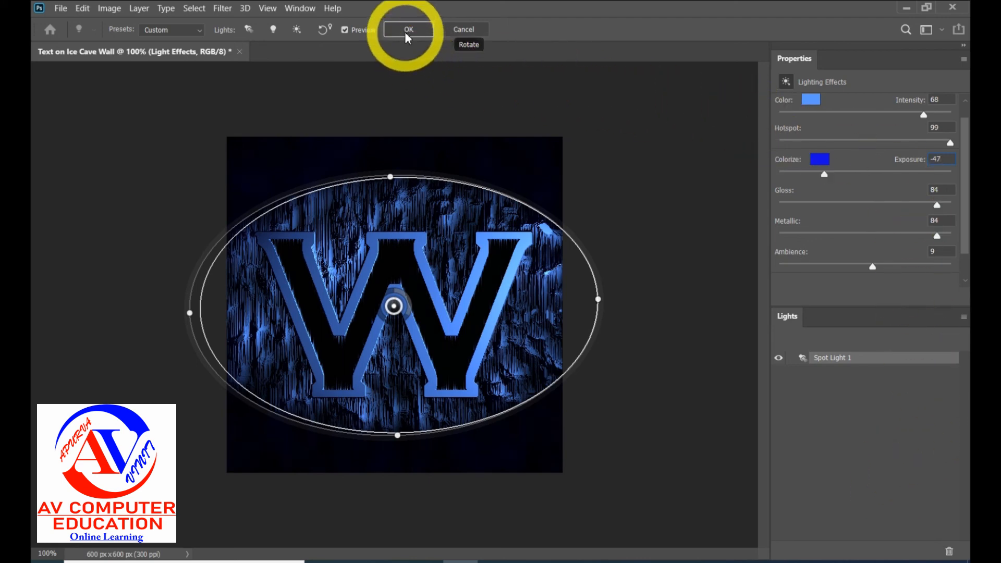
- Set the lighting's Colorize color to near-white, RGB 254, 254, 254
{"action": "left_click_drag", "start_coordinate": [962, 196], "coordinate": [966, 146]}
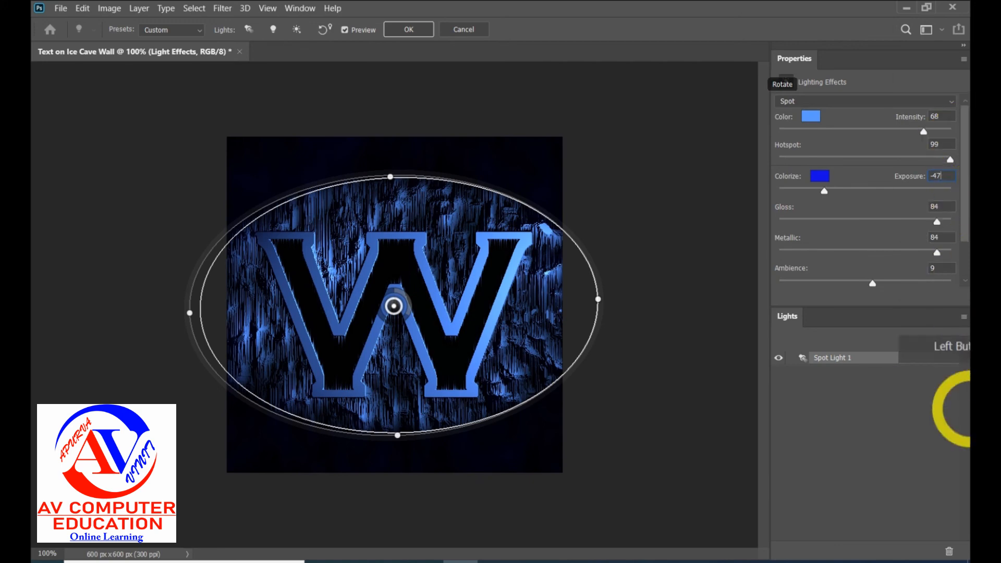
{"action": "left_click_drag", "start_coordinate": [965, 214], "coordinate": [964, 254]}
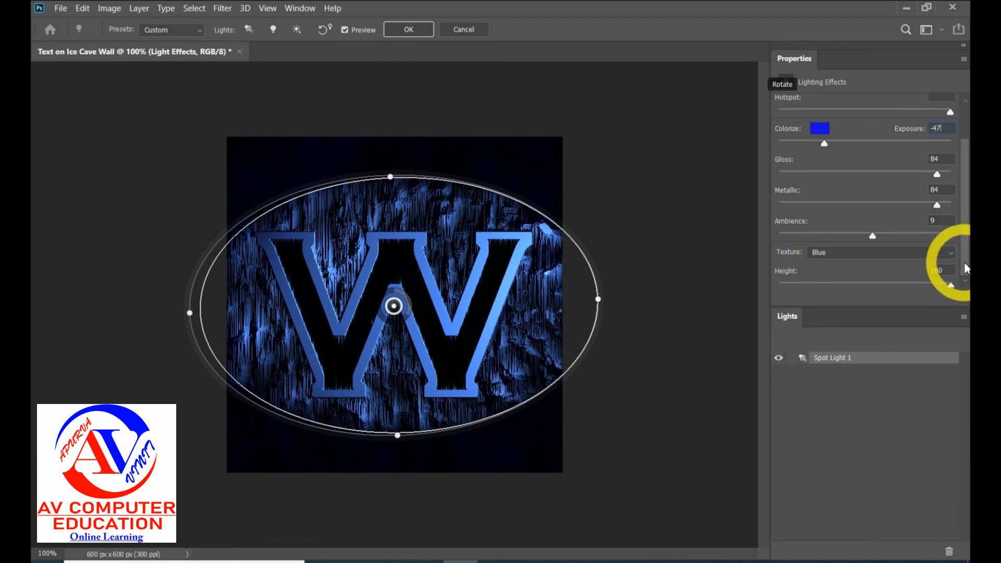
{"action": "left_click_drag", "start_coordinate": [965, 259], "coordinate": [965, 228]}
{"action": "left_click", "coordinate": [823, 177]}
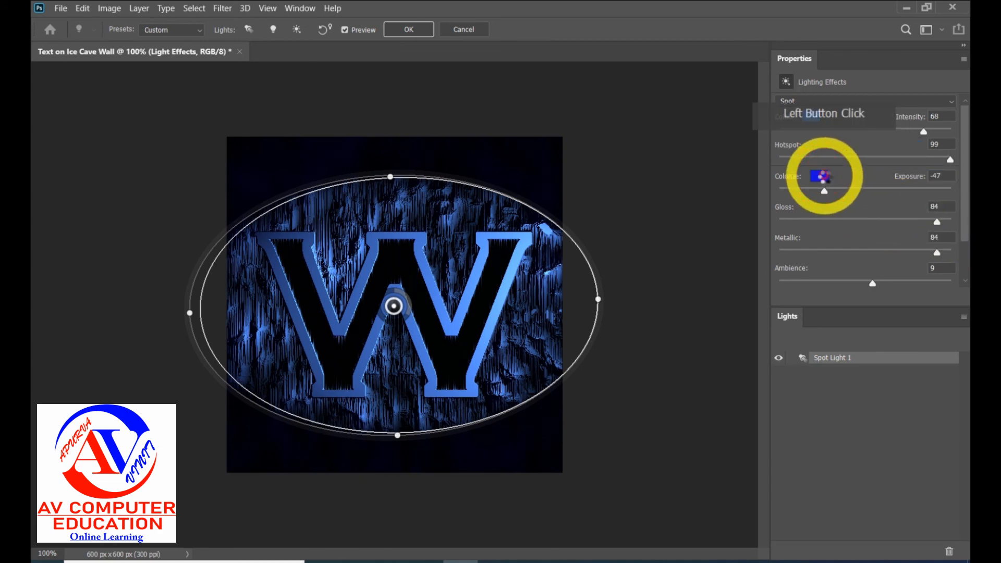
{"action": "left_click", "coordinate": [550, 286]}
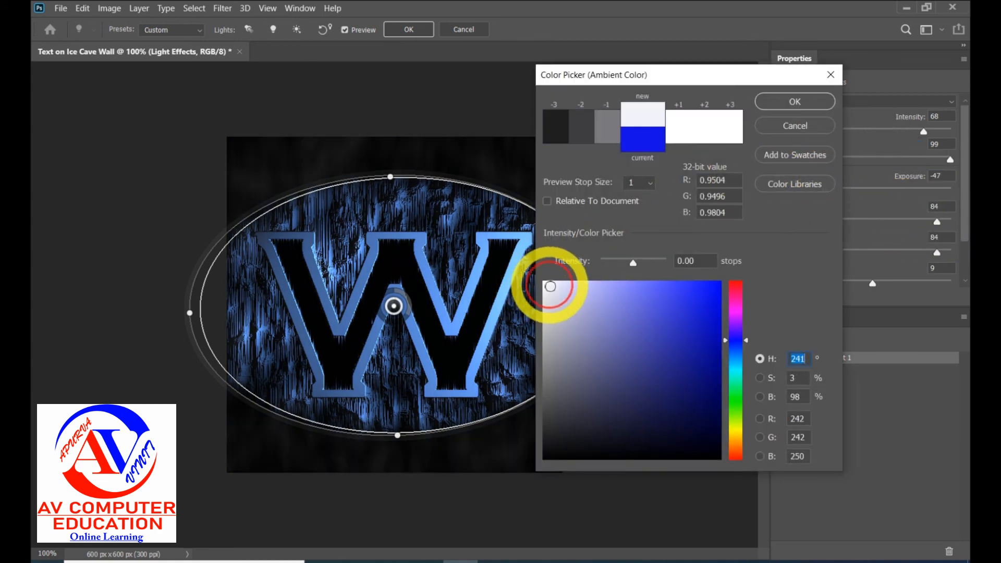
{"action": "left_click_drag", "start_coordinate": [550, 287], "coordinate": [544, 283]}
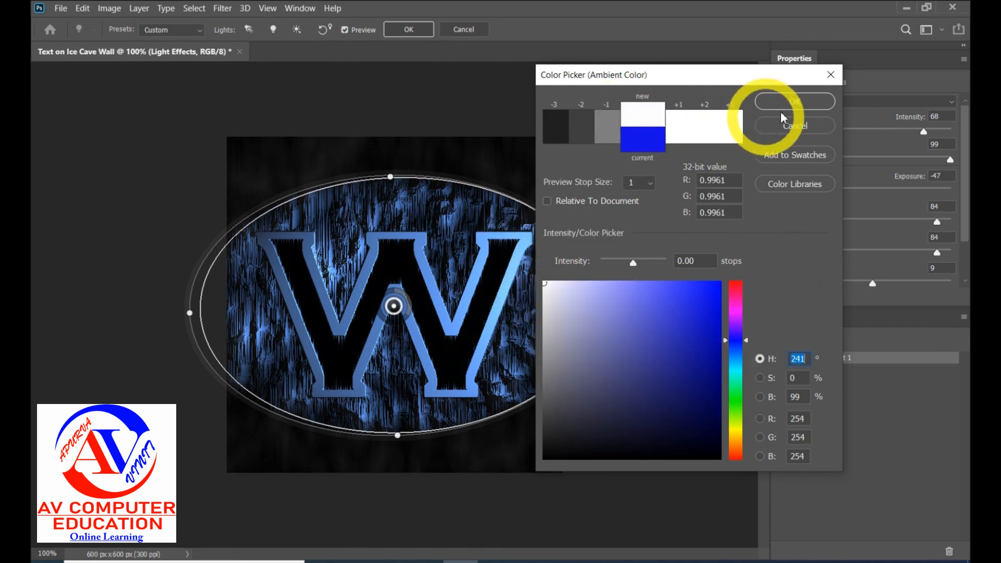
{"action": "left_click", "coordinate": [795, 101]}
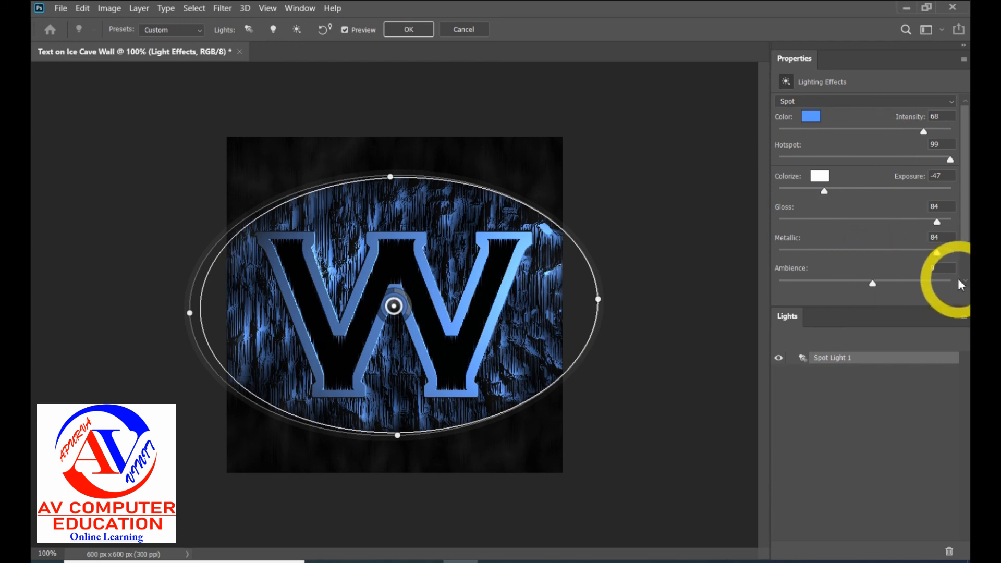
- Change the spot light's color to a more saturated blue at hue 217
{"action": "mouse_move", "coordinate": [968, 185]}
{"action": "left_mouse_down"}
{"action": "mouse_move", "coordinate": [968, 214]}
{"action": "mouse_move", "coordinate": [968, 168]}
{"action": "left_mouse_up"}
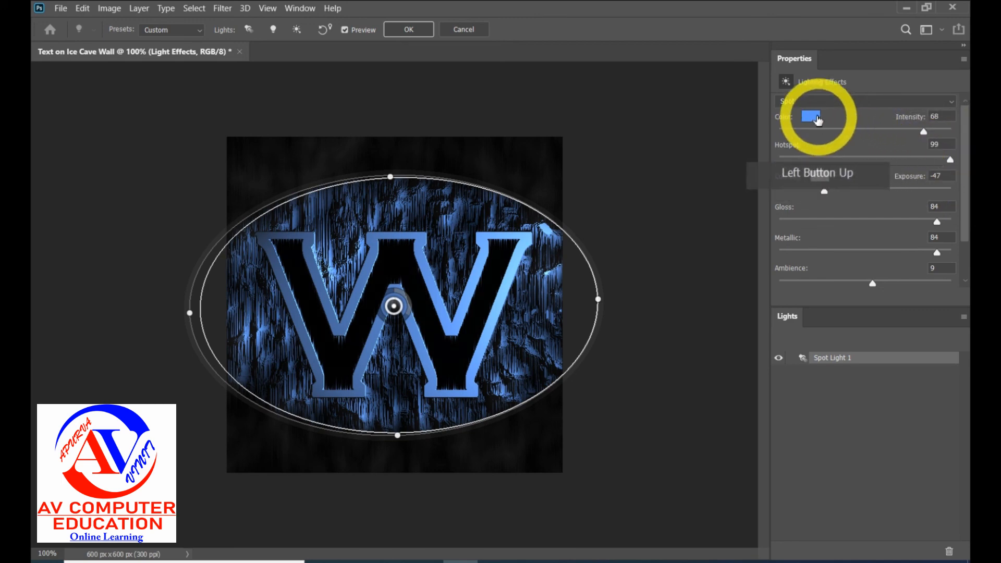
{"action": "left_click", "coordinate": [818, 120]}
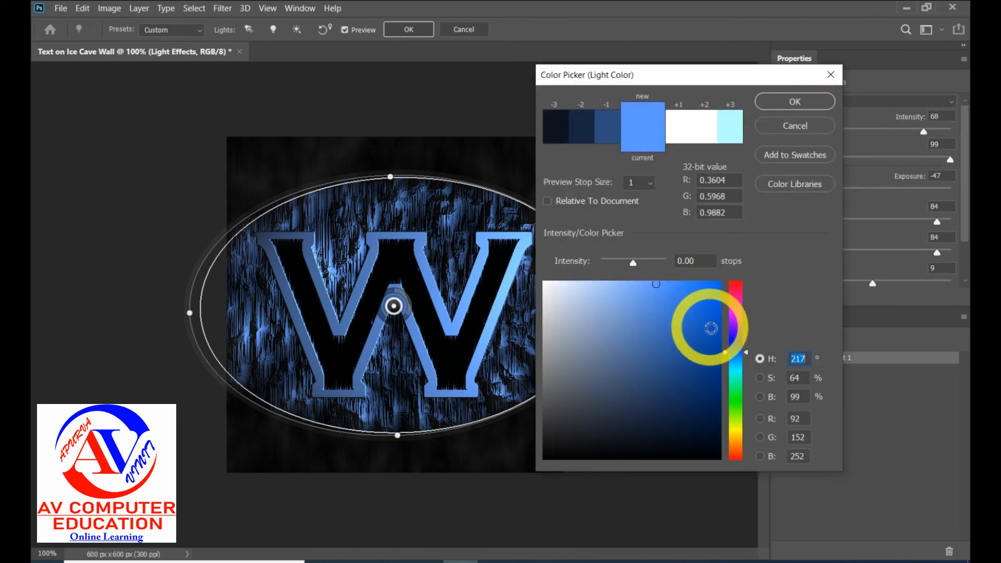
{"action": "left_click", "coordinate": [715, 291]}
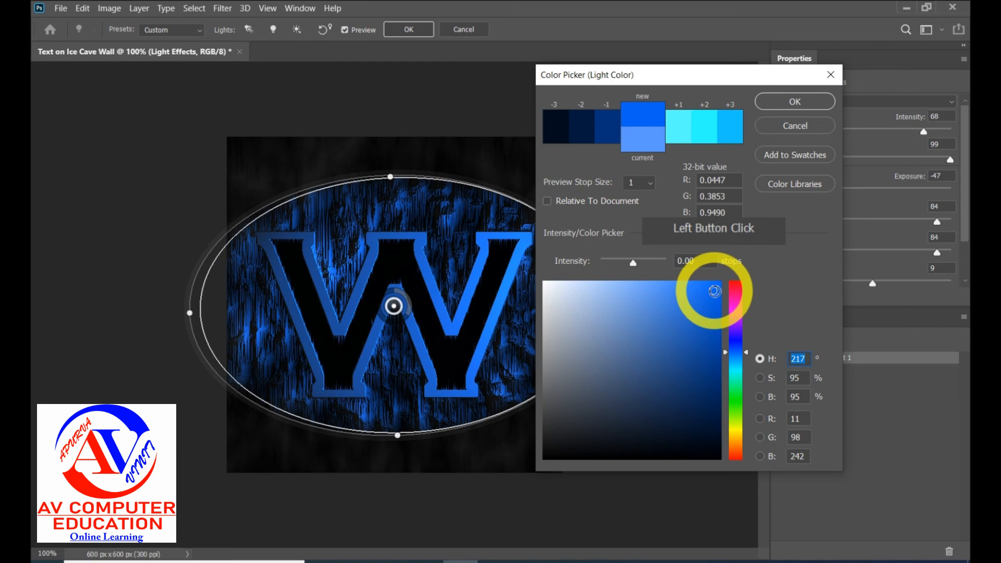
{"action": "left_click", "coordinate": [692, 288]}
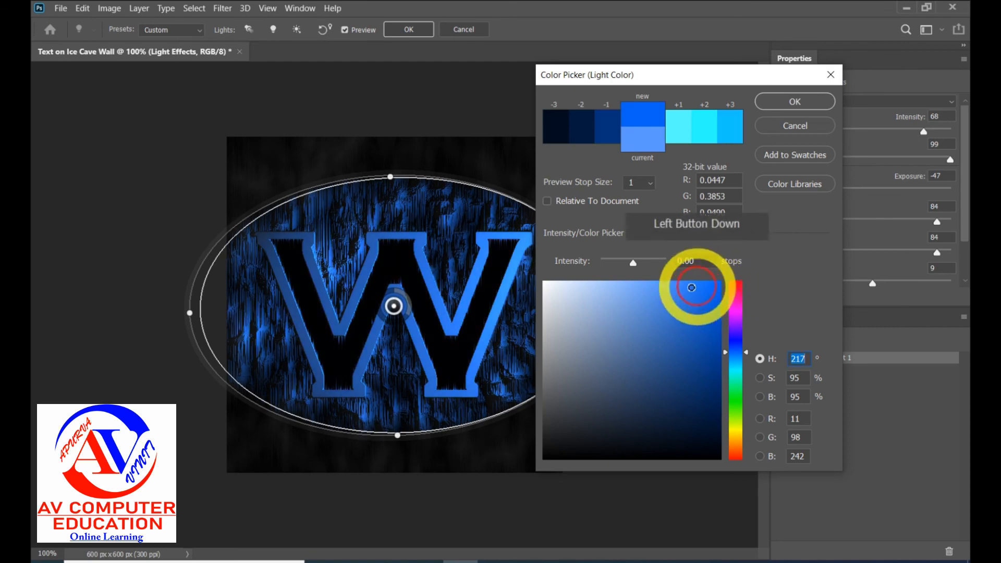